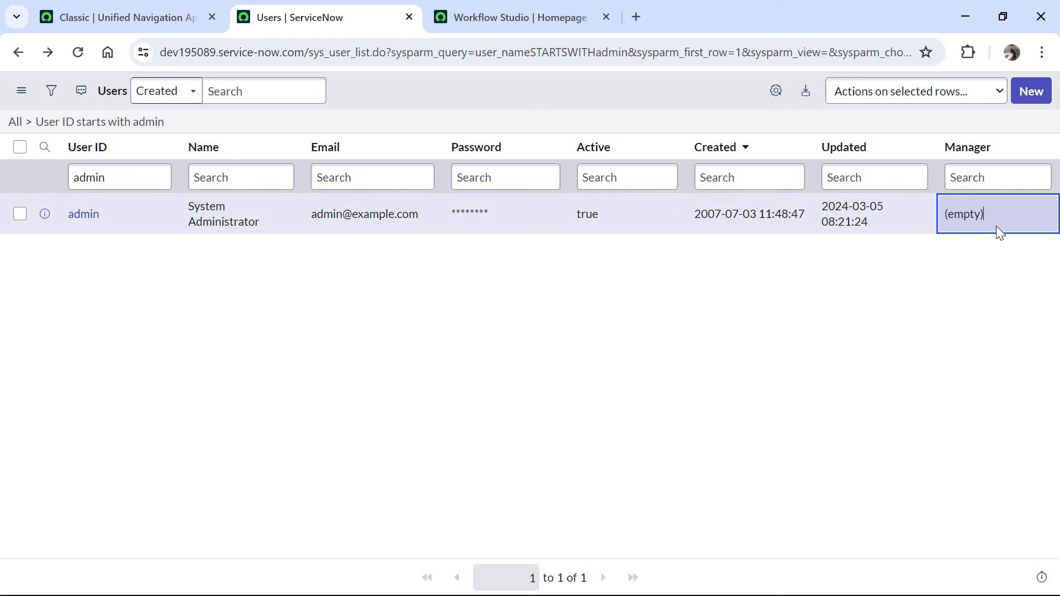
- Open the sys_user_group table list from the navigation filter
click(108, 22)
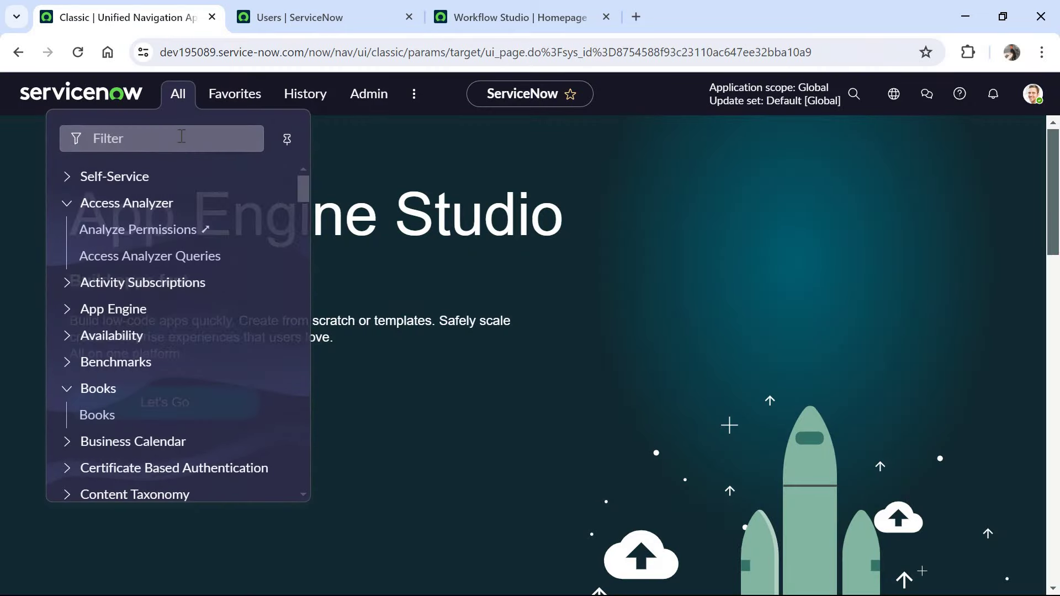
click(182, 136)
text(sys_user_group.LIST)
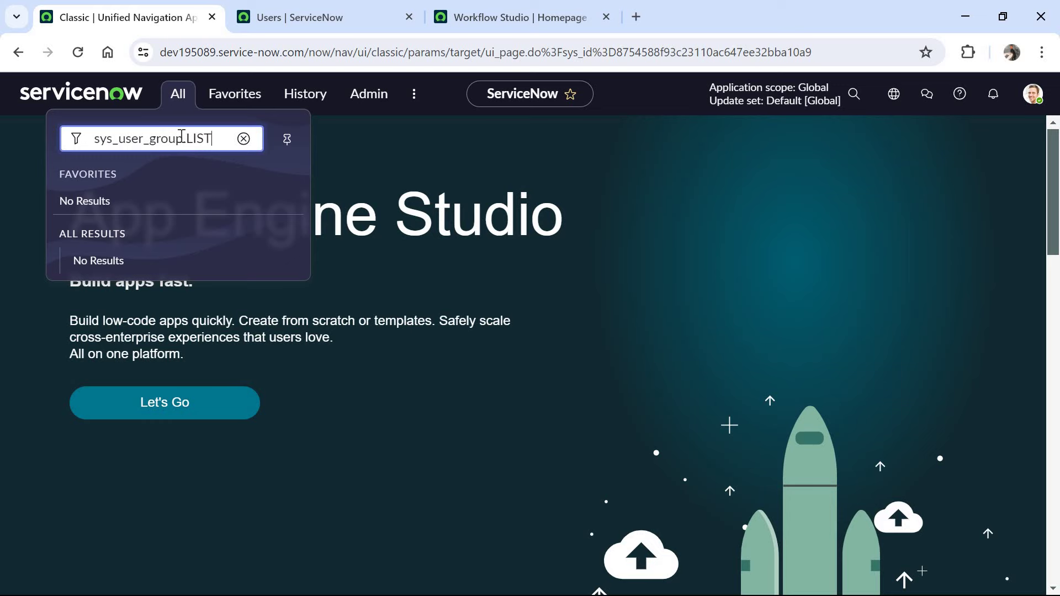
key(Return)
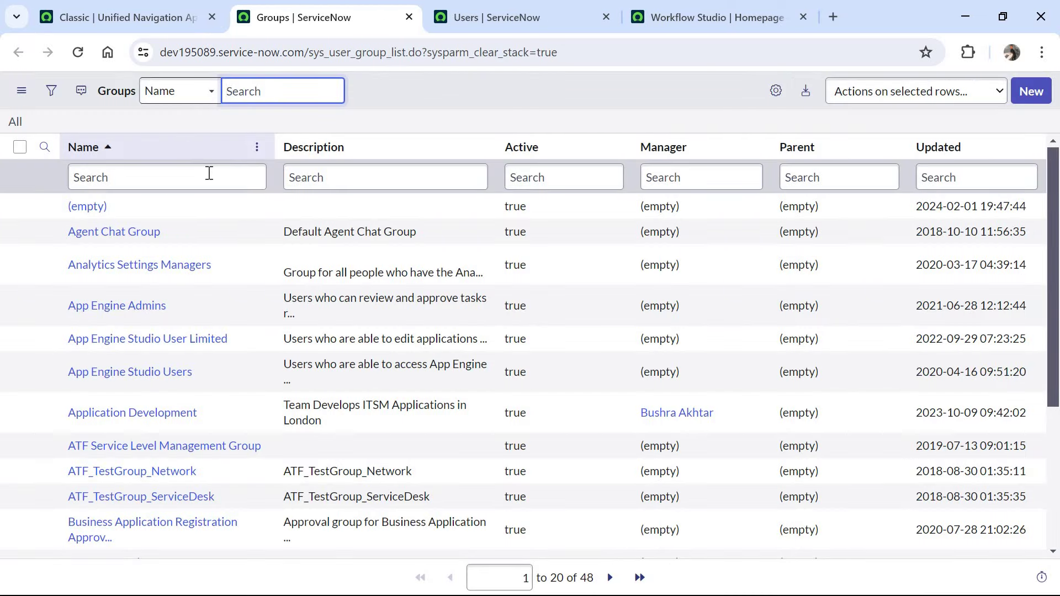
- Filter groups by name 'service de', open Service Desk, and select its Group email
click(210, 173)
text(service de)
key(Return)
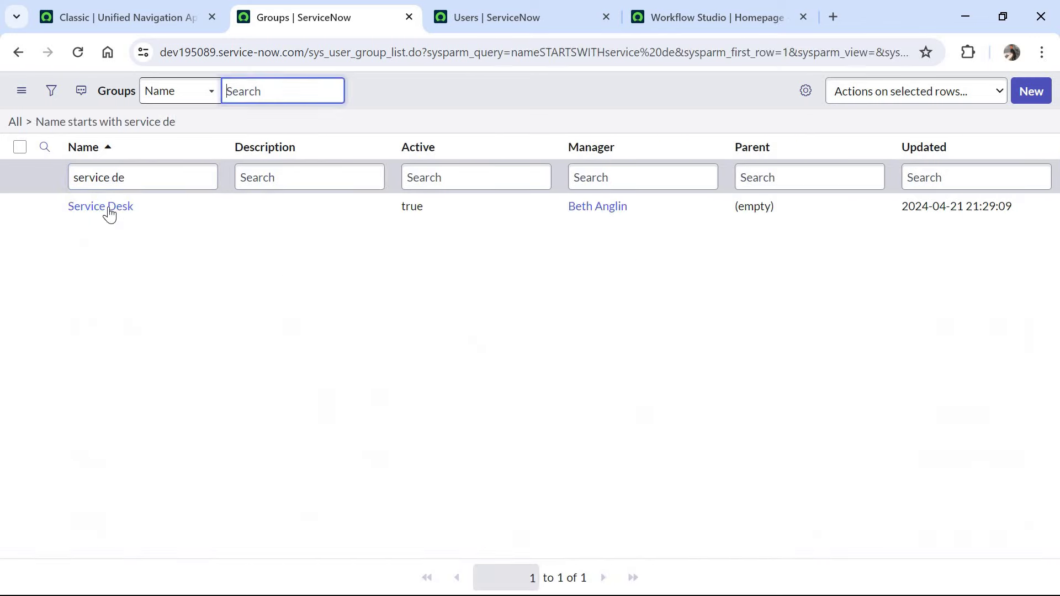
click(114, 207)
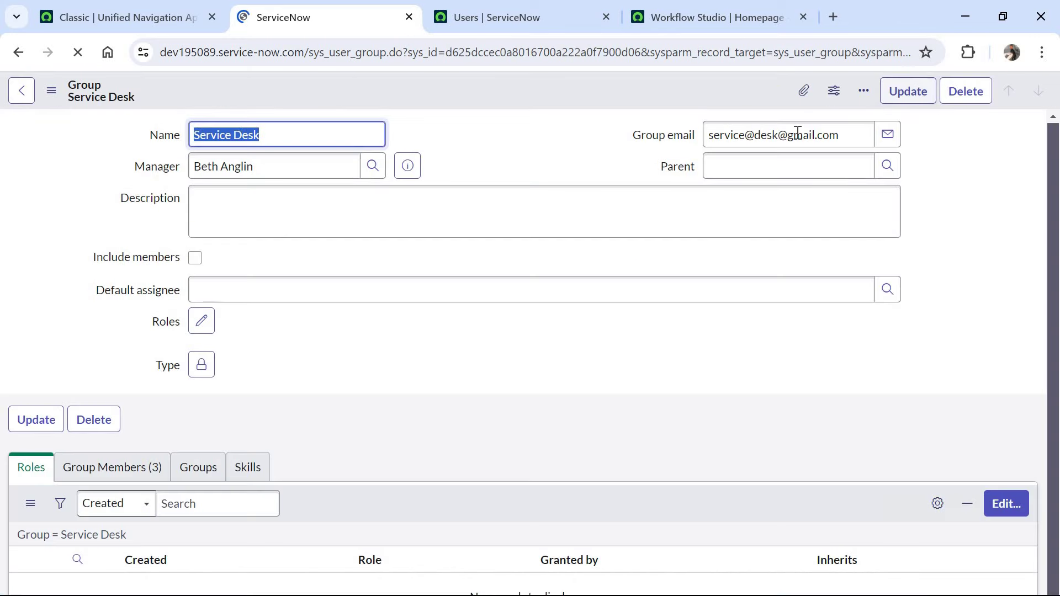
click(741, 135)
drag(739, 134, 795, 135)
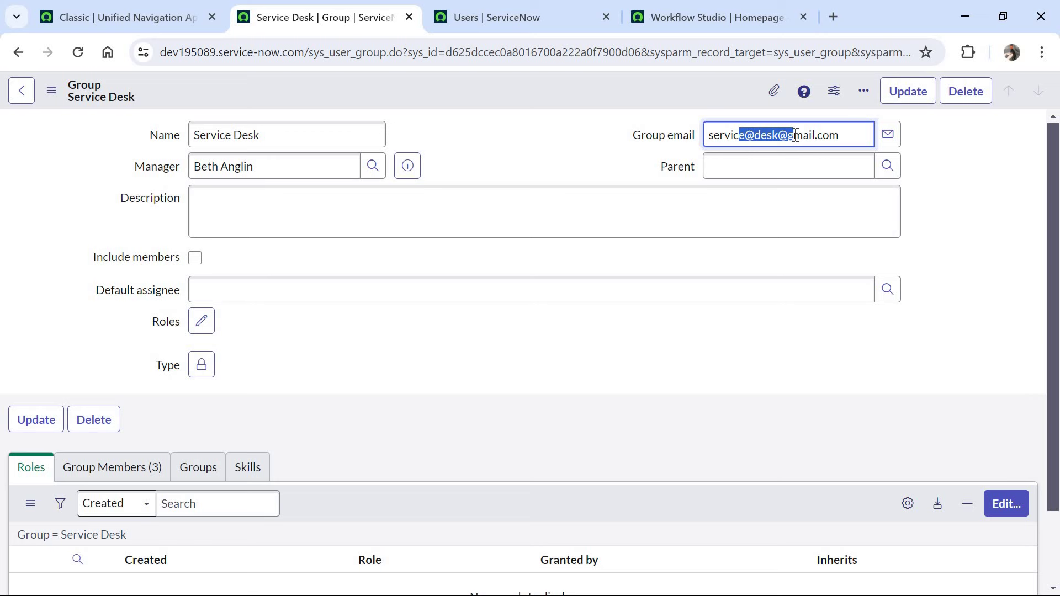
- Create a new flow named Try Demo and skip the welcome tour
click(760, 20)
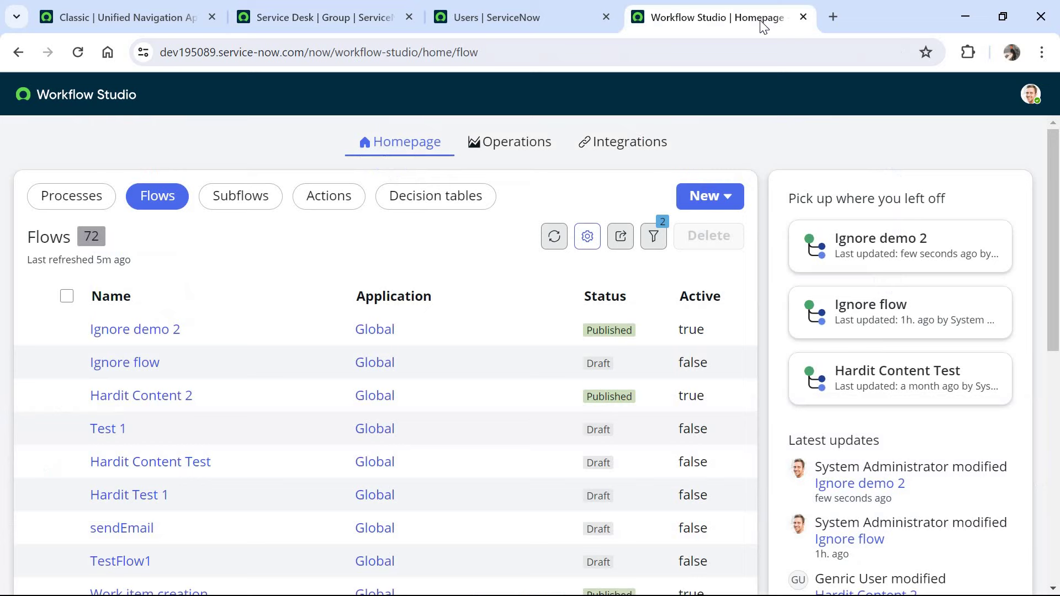
click(707, 196)
click(720, 256)
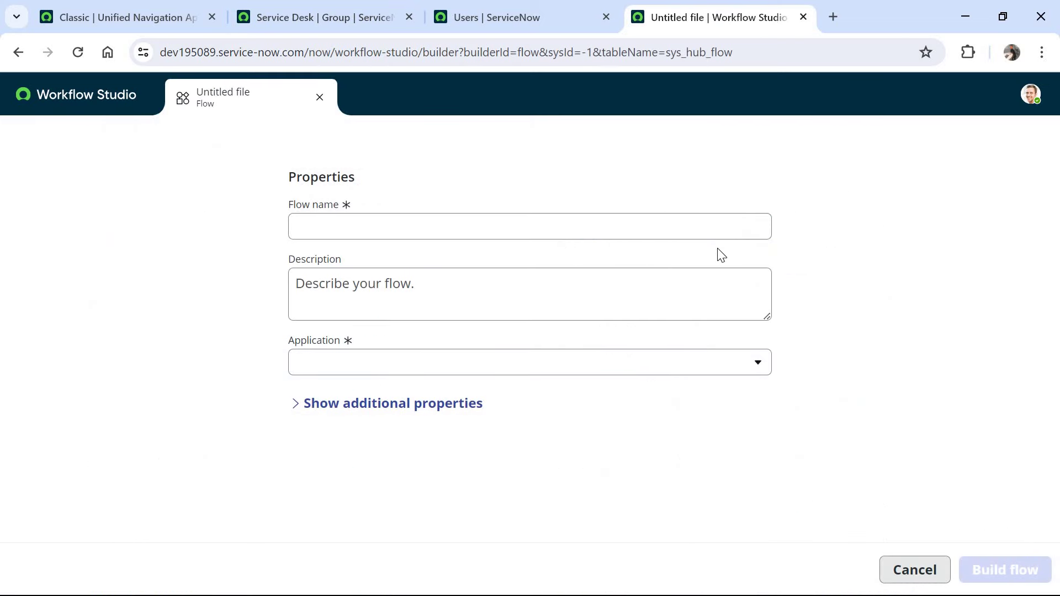
click(699, 230)
text(Try Demo)
click(1021, 568)
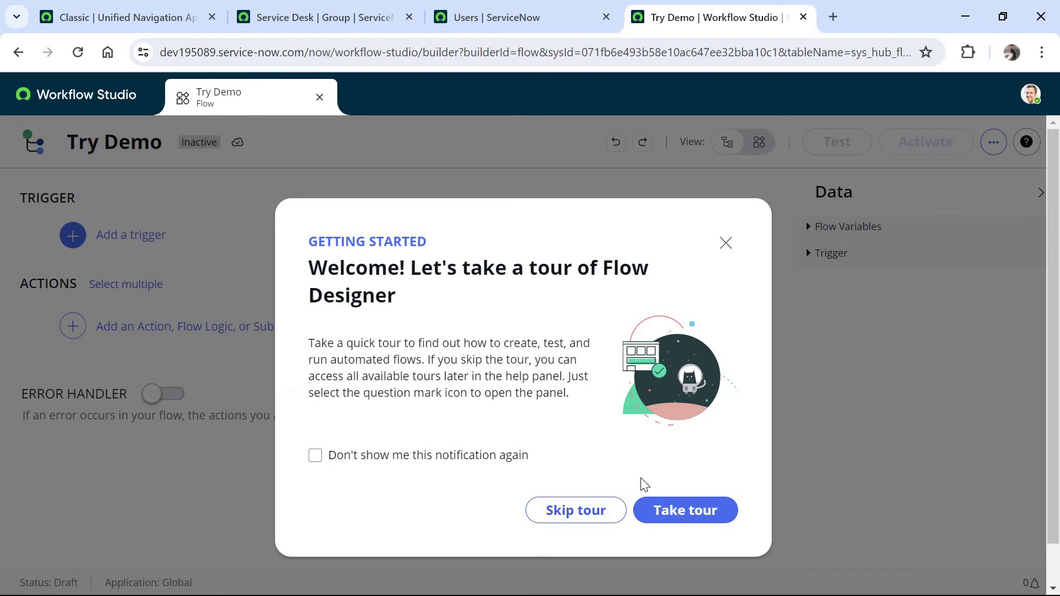
click(576, 510)
- Set the flow's trigger to Service Catalog
click(110, 235)
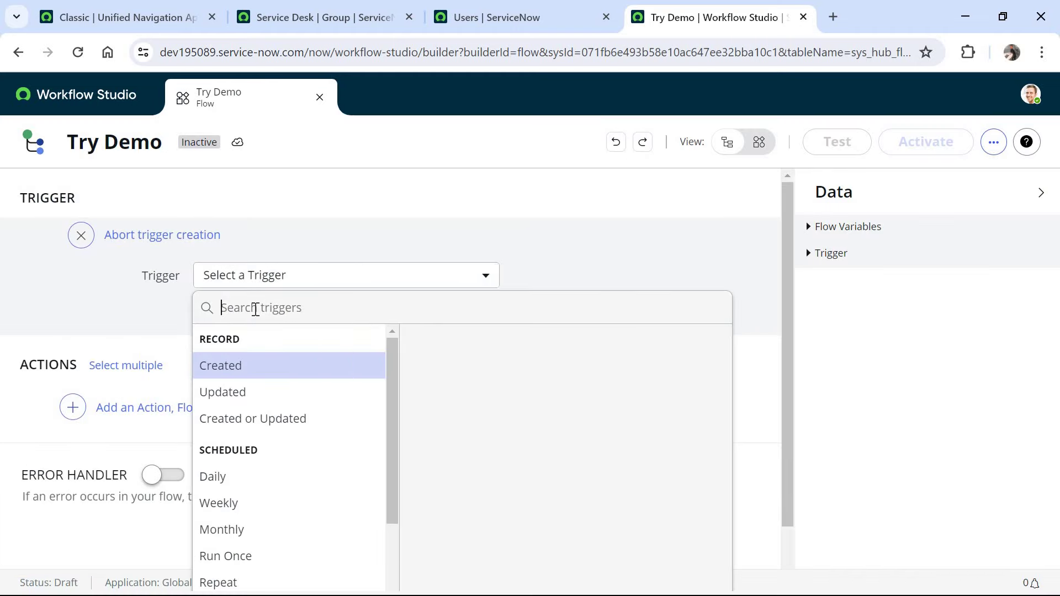
text(service)
click(292, 359)
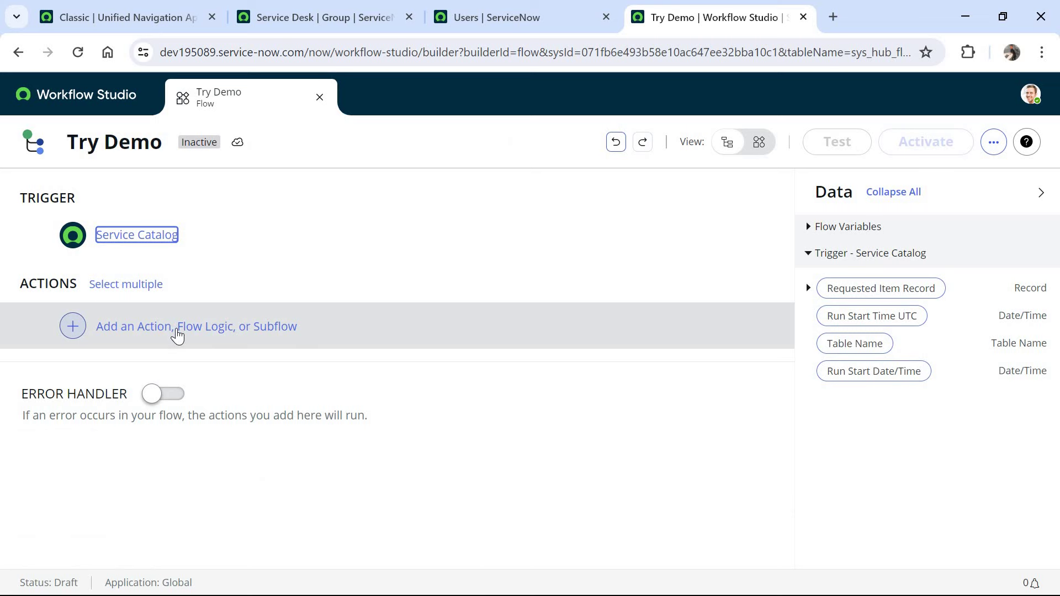
- Add a Try flow-logic block with error handling as the first action
click(175, 331)
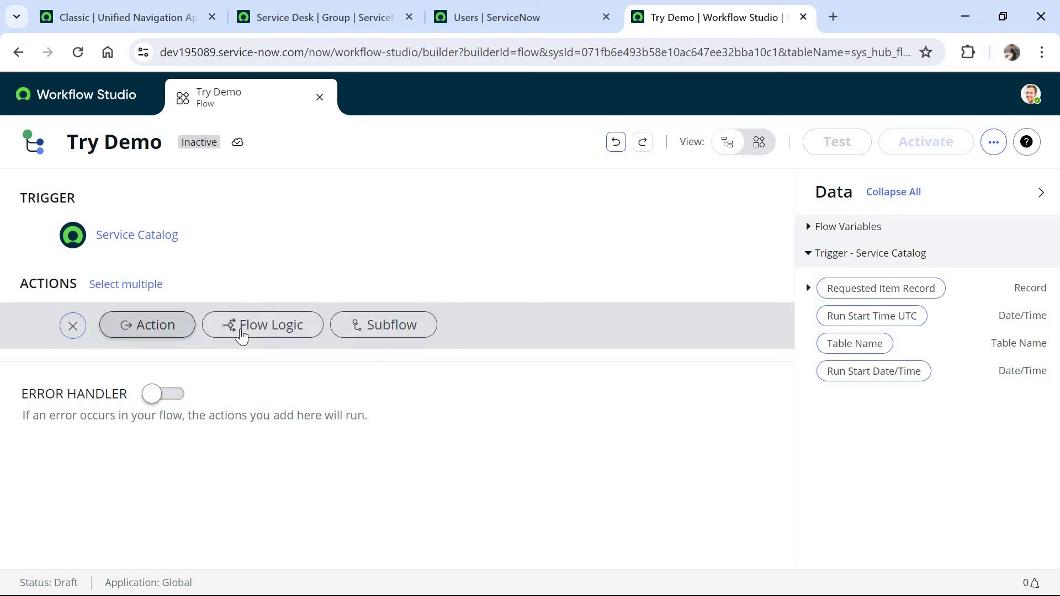
click(242, 332)
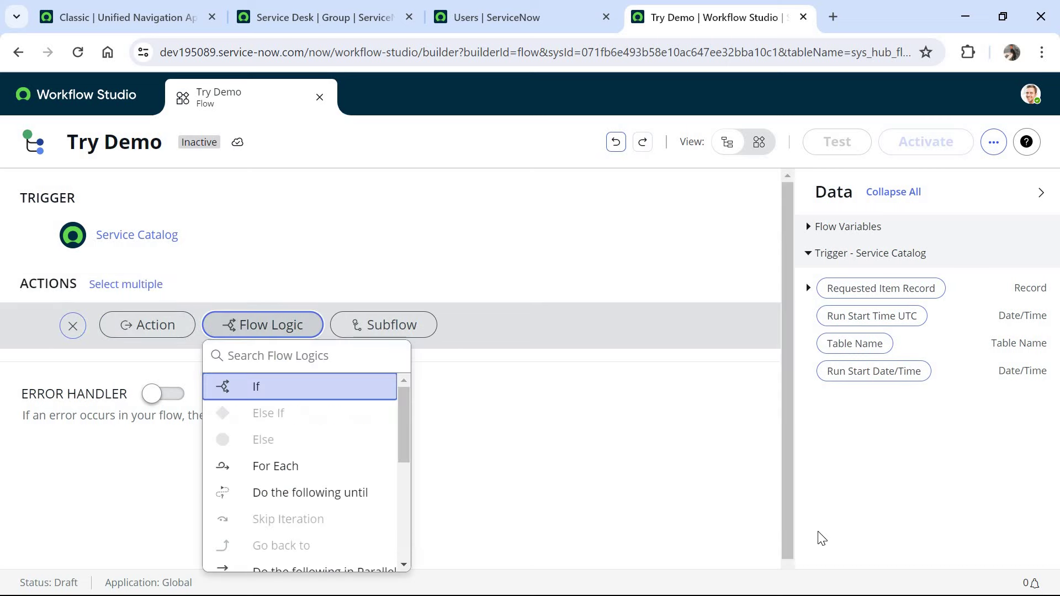
scroll(442, 497, down, 1)
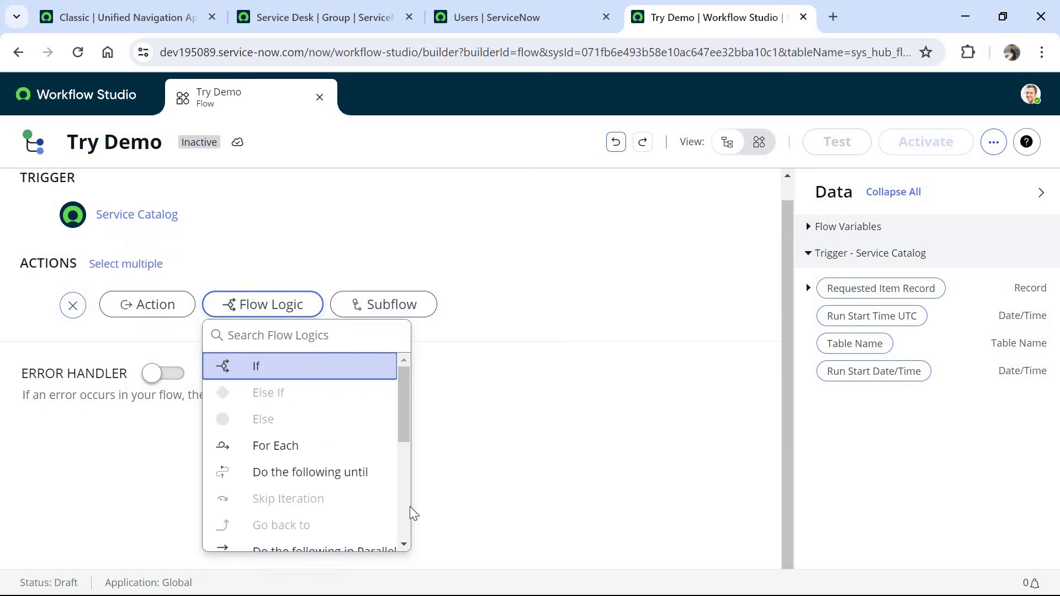
scroll(376, 530, down, 5)
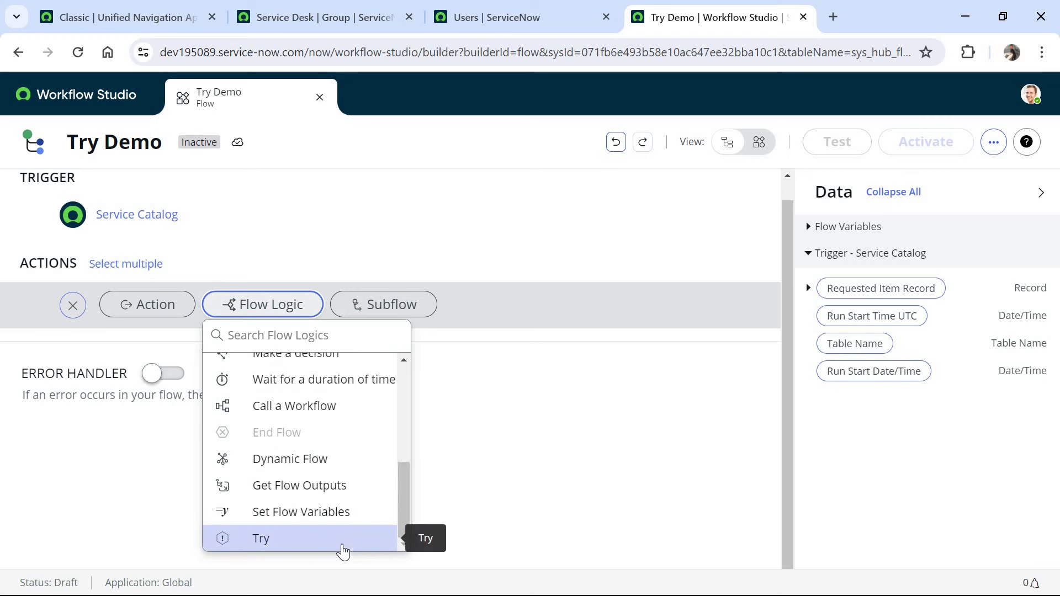
click(327, 531)
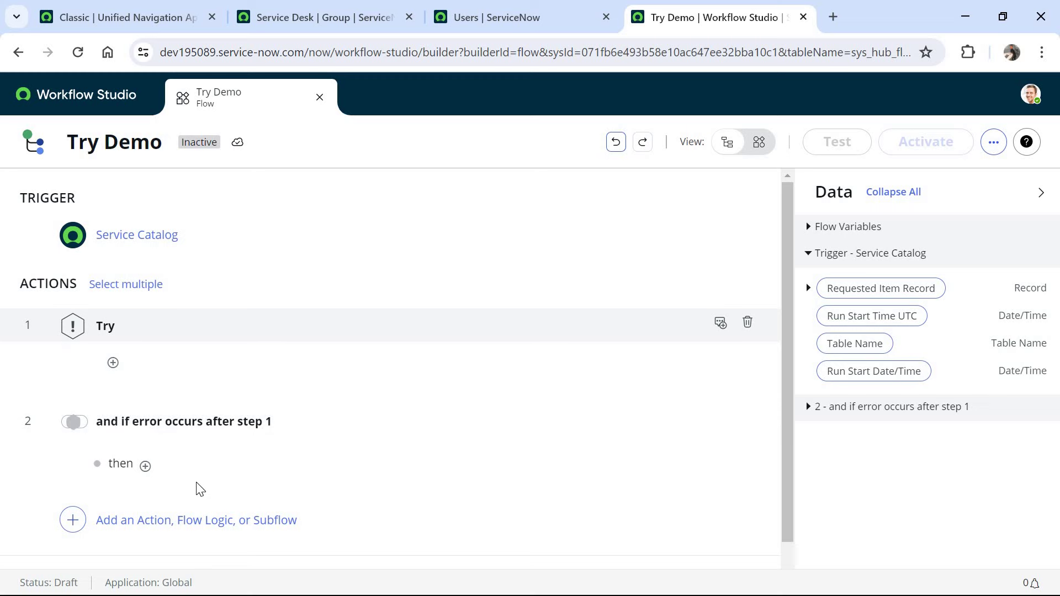
- Add a Send Email action inside the Try block
click(112, 363)
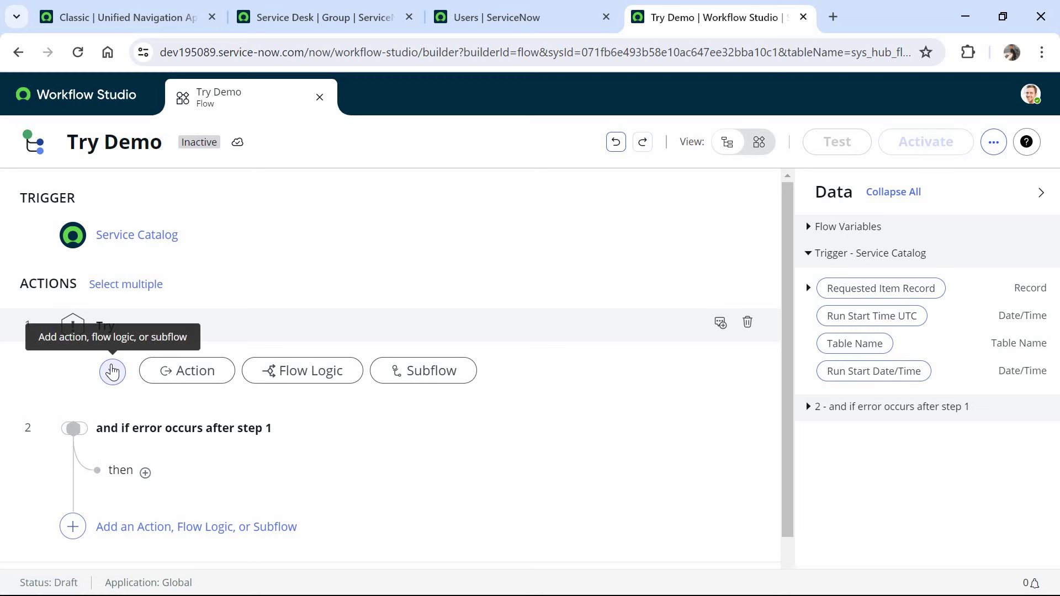
click(183, 371)
click(217, 403)
text(send em)
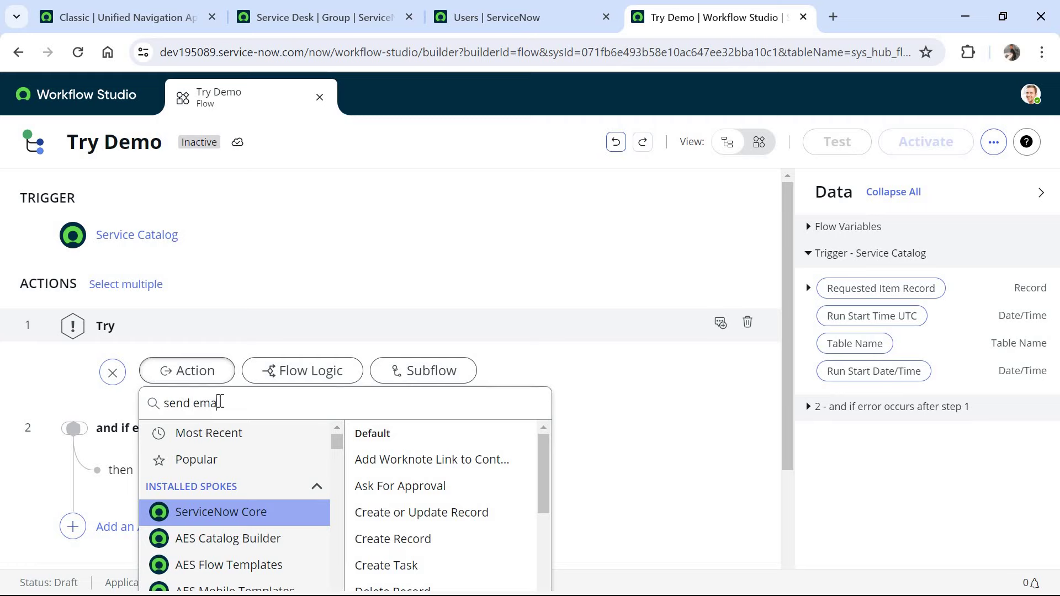
text(a)
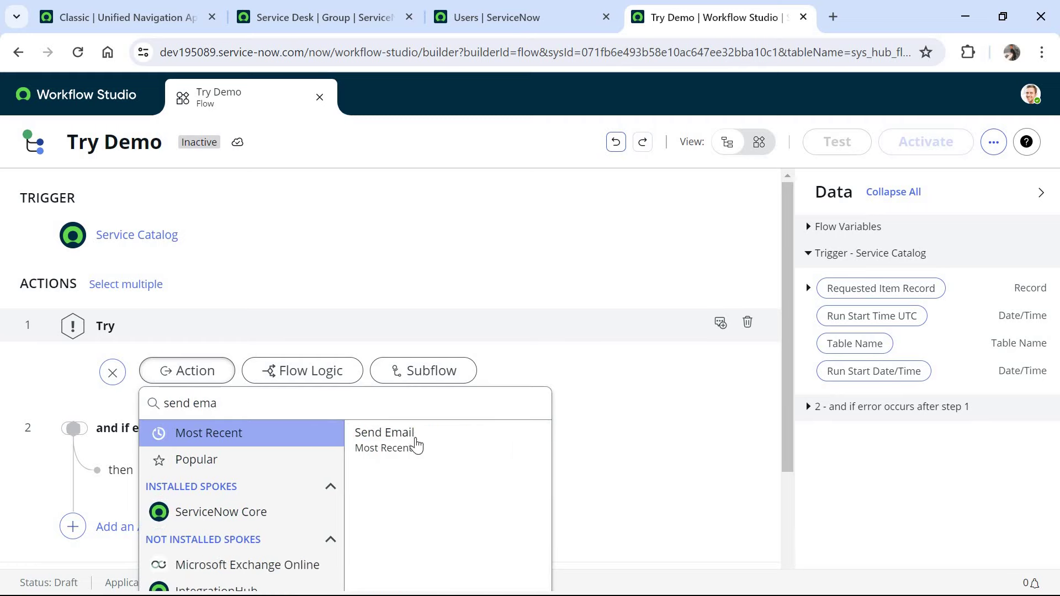
click(411, 438)
- Address the email to the request's Email data value, subject 'An iphone was requested'
scroll(693, 308, down, 3)
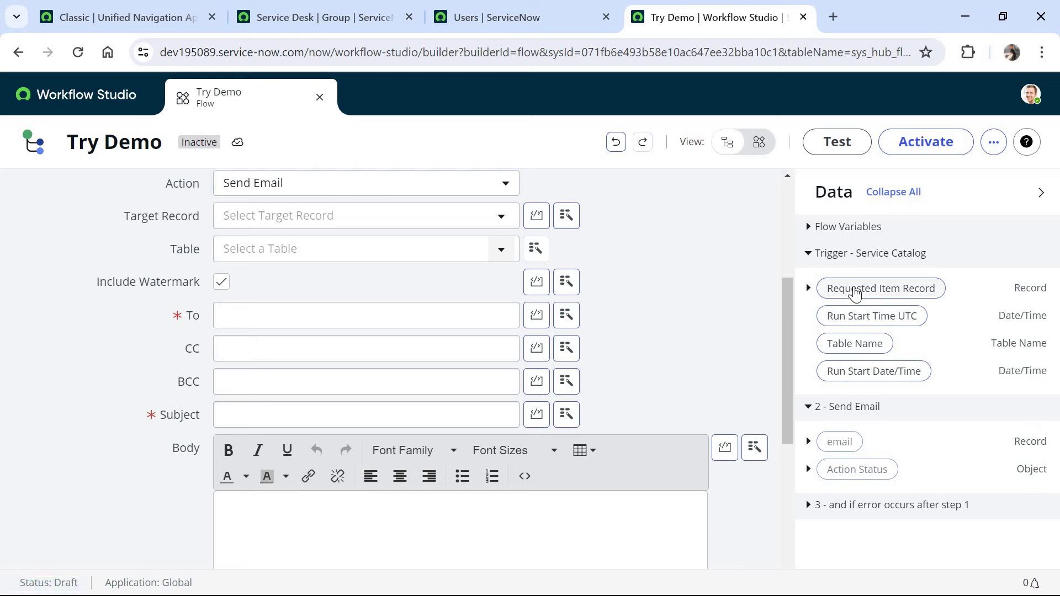
click(808, 287)
drag(1054, 260, 1050, 488)
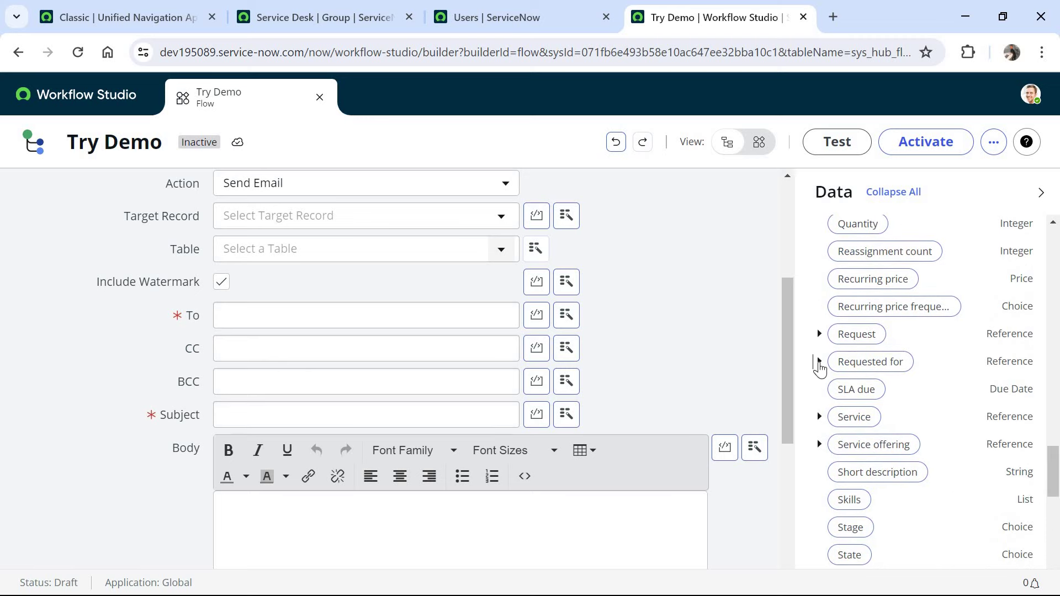
click(819, 362)
drag(1054, 382, 1051, 437)
scroll(828, 319, down, 7)
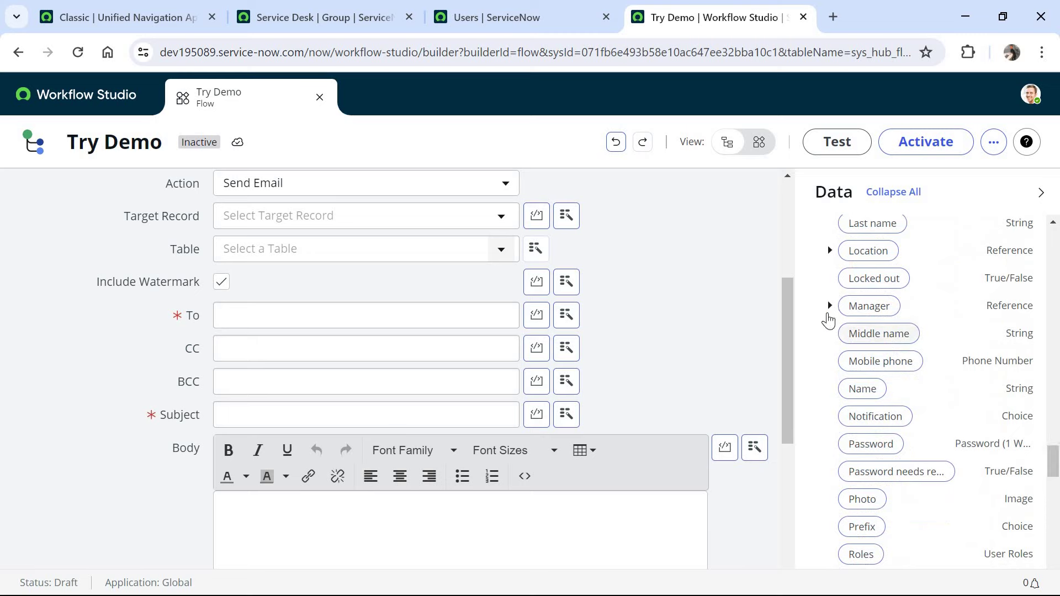
click(829, 306)
drag(1057, 405, 1055, 438)
drag(873, 262, 409, 321)
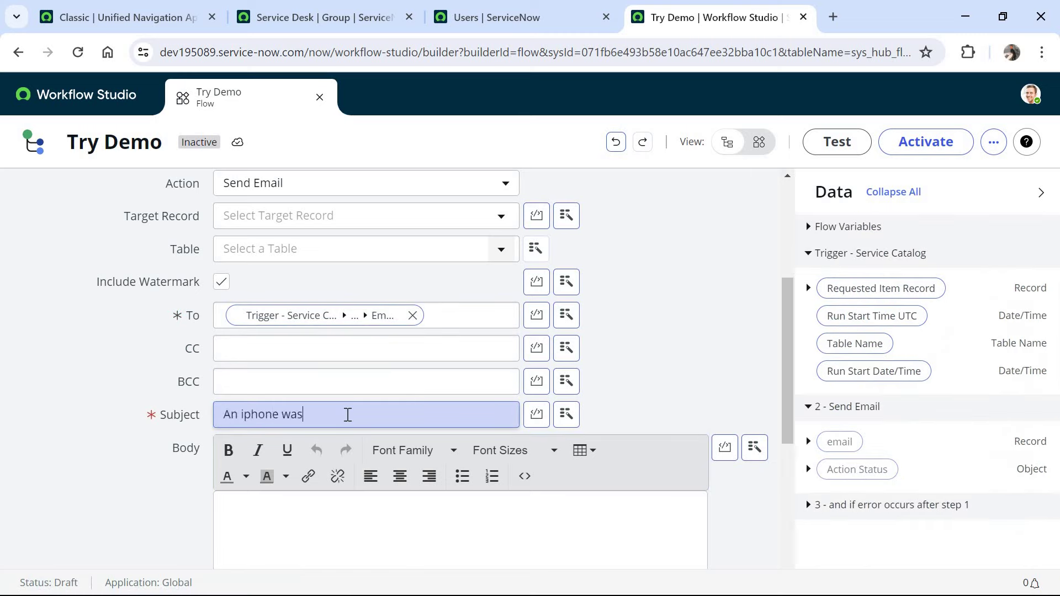
text(d)
key(Return)
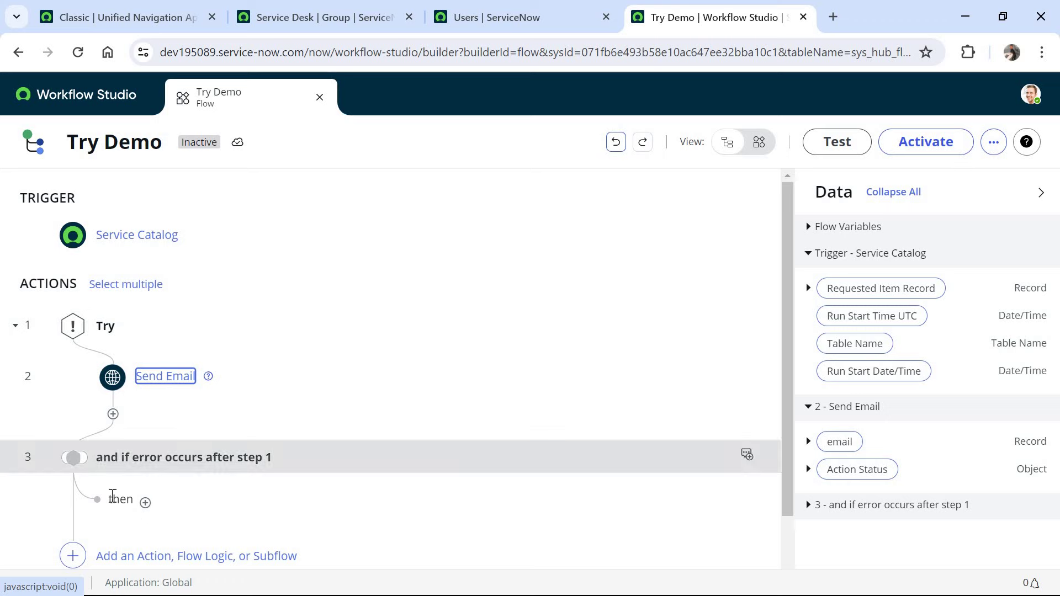
- Nest a second Try block in the first error branch and start a step inside it
scroll(142, 419, down, 2)
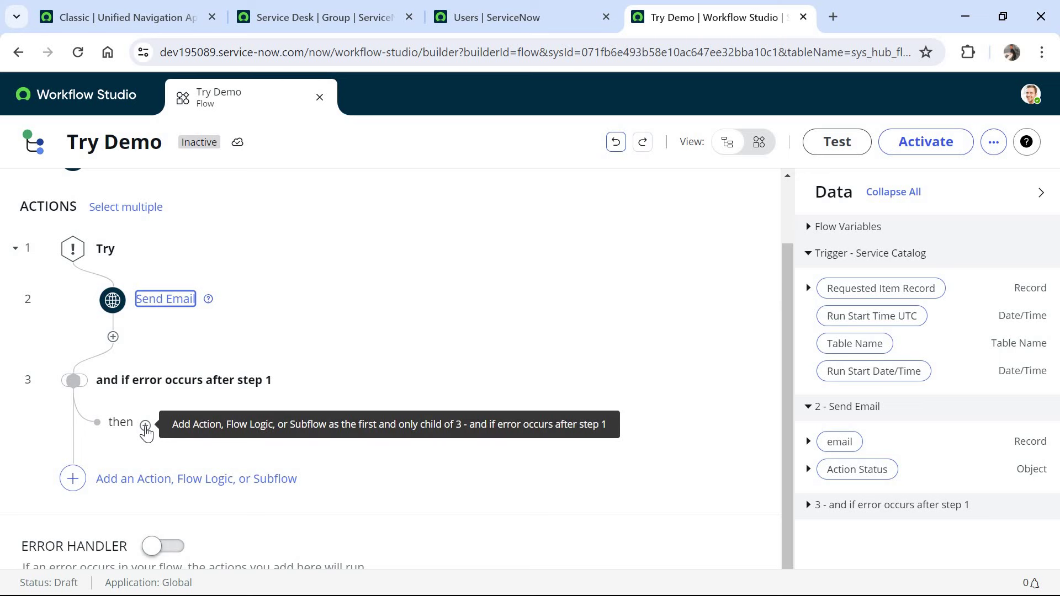
click(145, 427)
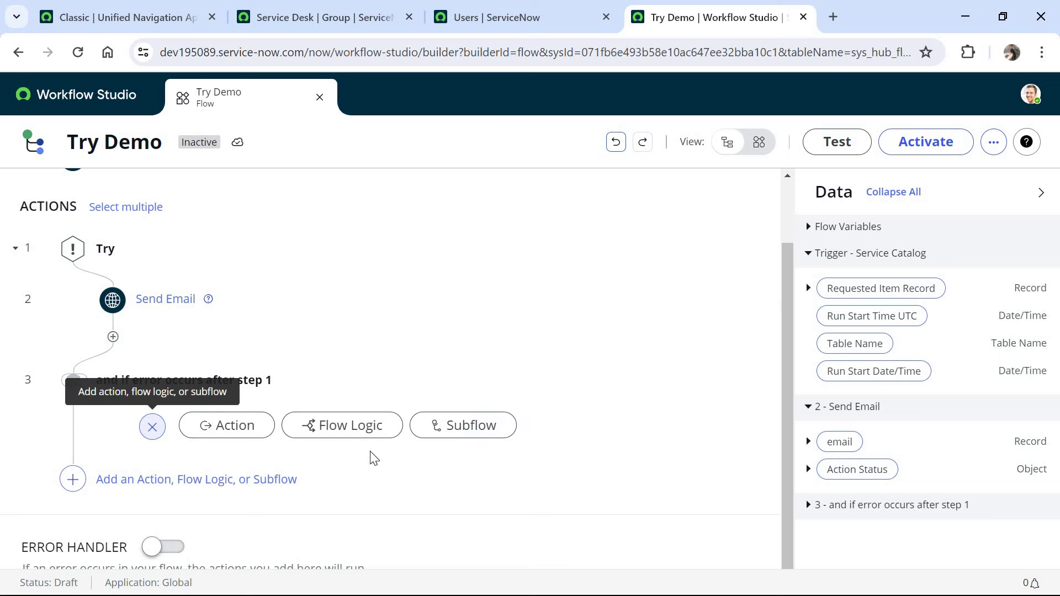
click(349, 437)
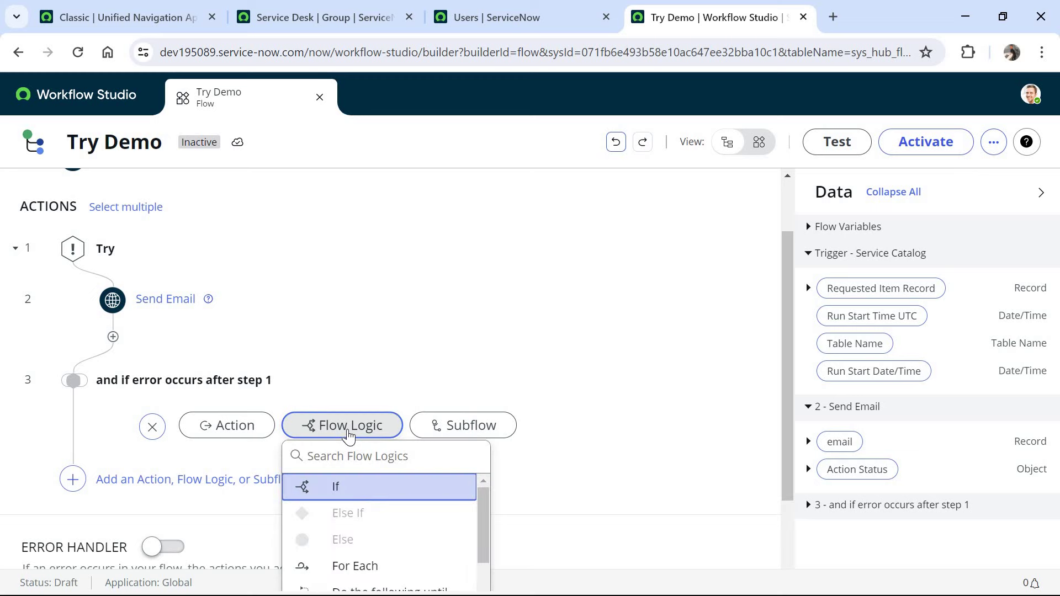
click(788, 540)
click(488, 474)
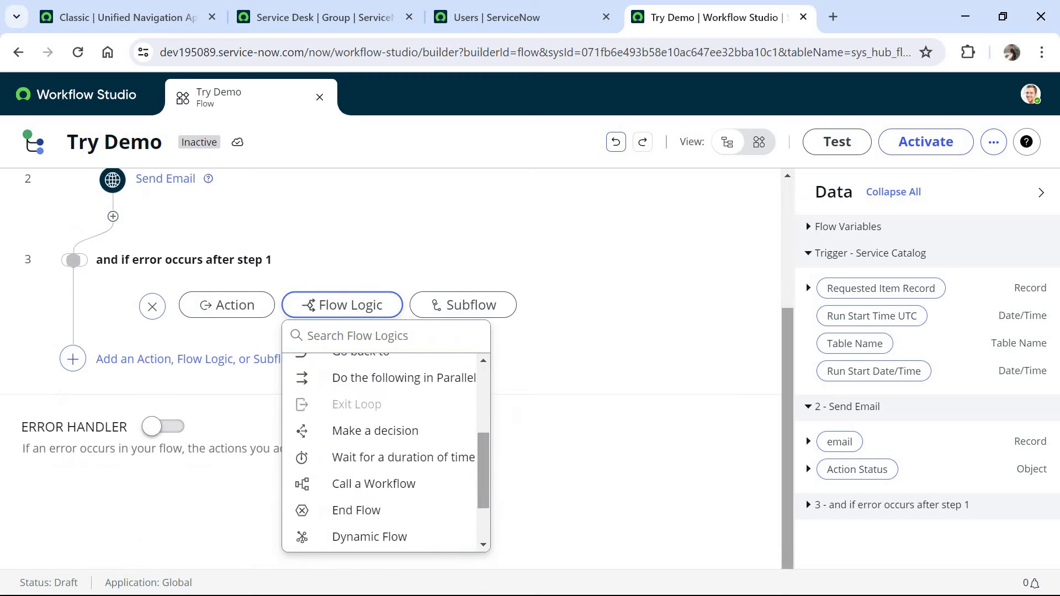
scroll(407, 538, down, 2)
click(406, 540)
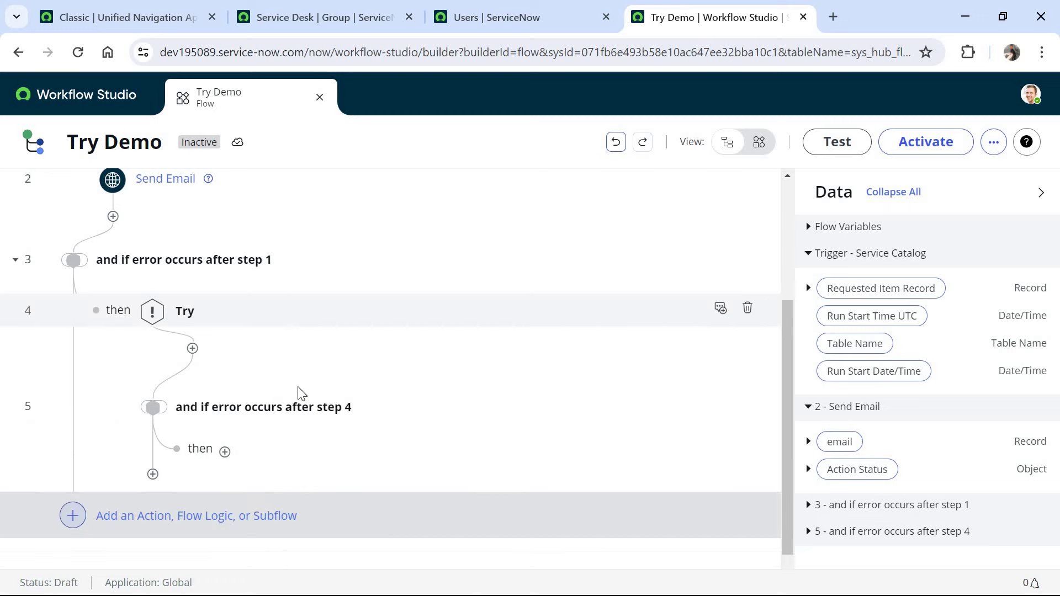
click(193, 349)
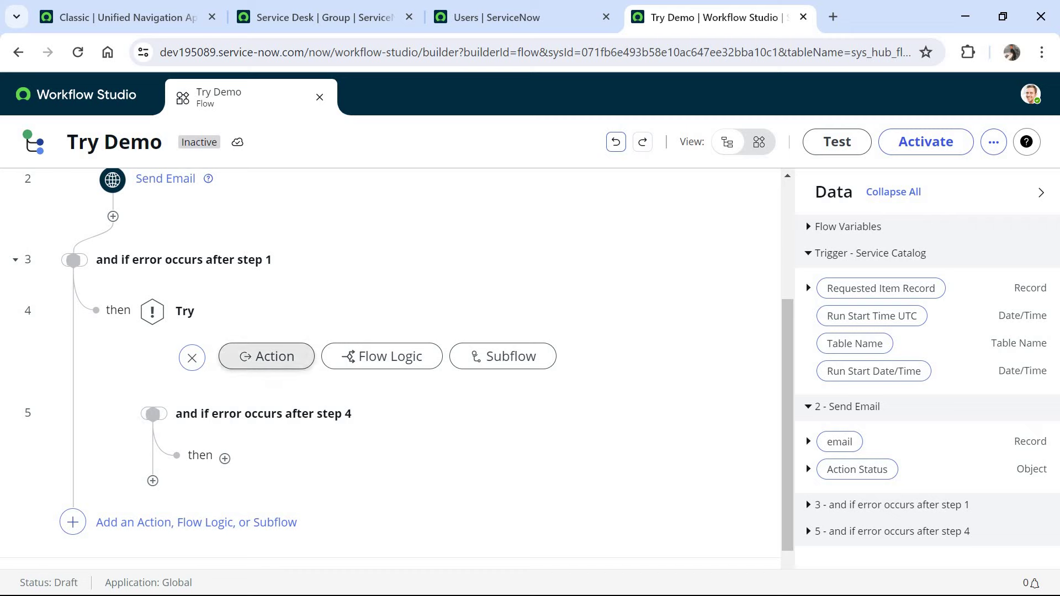
- Add a Look Up Record action on the Group [sys_user_group] table
click(267, 357)
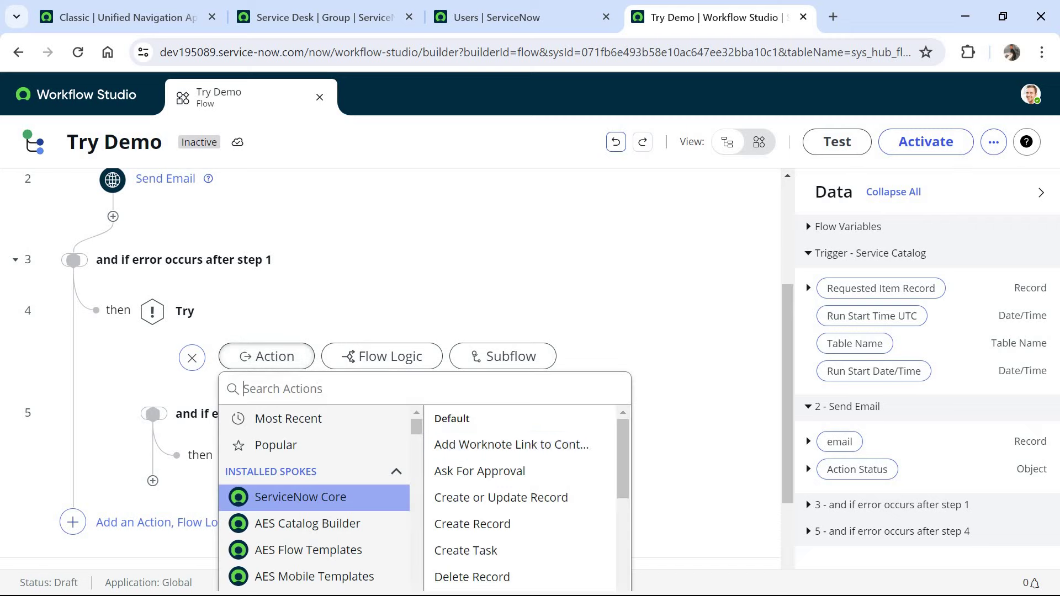
text(look up)
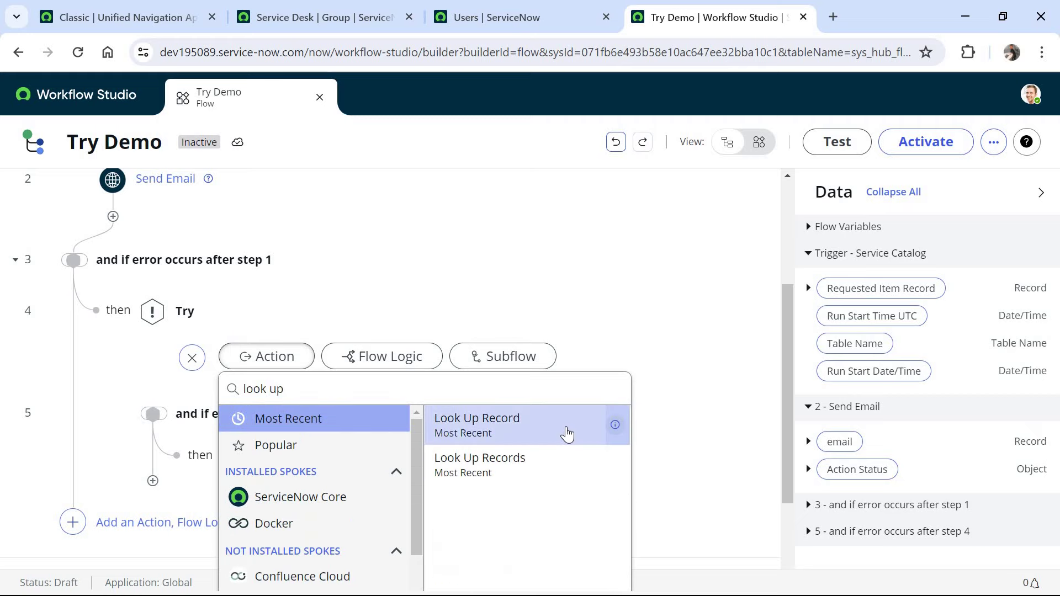
click(569, 434)
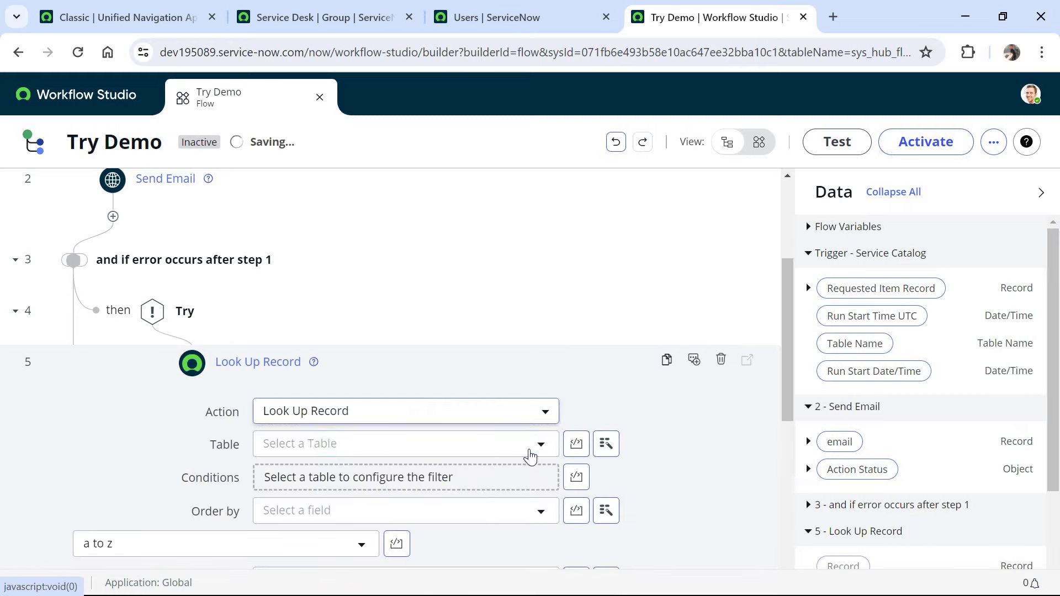
text(sys_user_gr)
key(Return)
- Set the lookup condition to Name is Service Desk, checking the group's email, and finish
scroll(784, 394, down, 3)
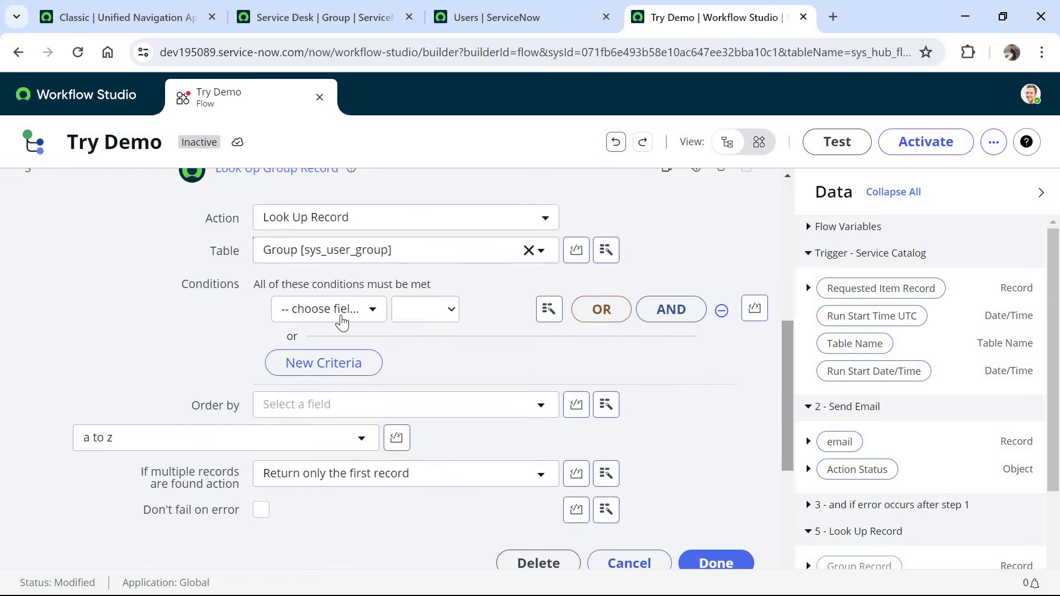
click(342, 310)
text(name)
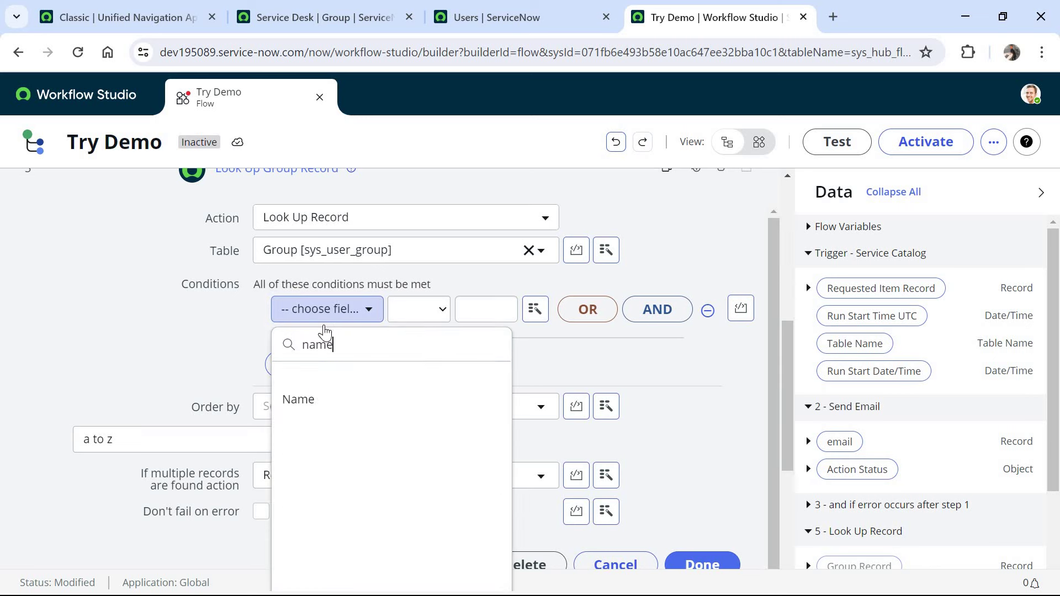
click(323, 395)
text(Service Desk)
key(ctrl+a)
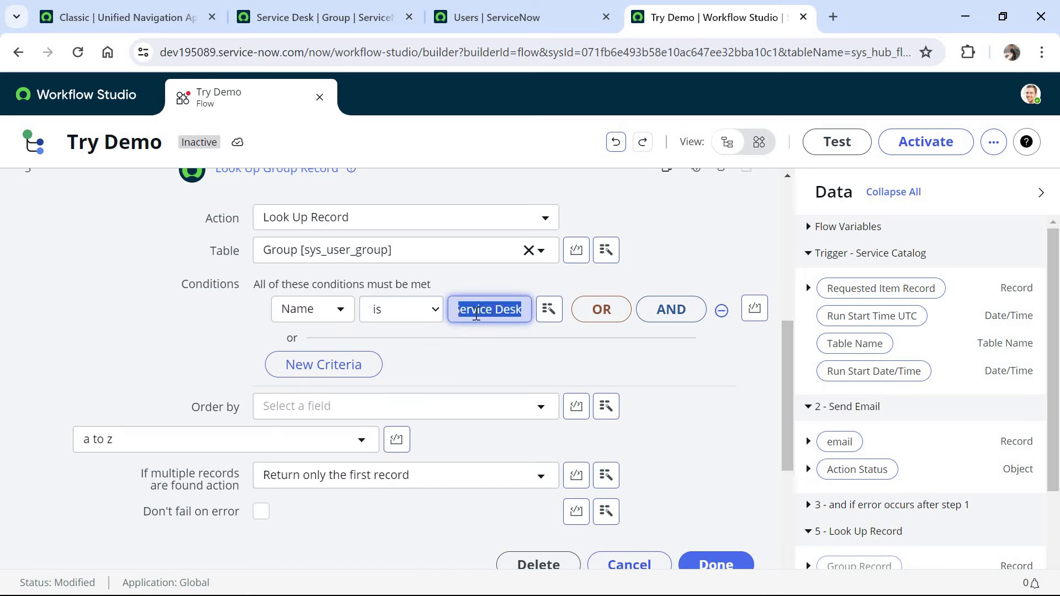
click(323, 17)
click(755, 135)
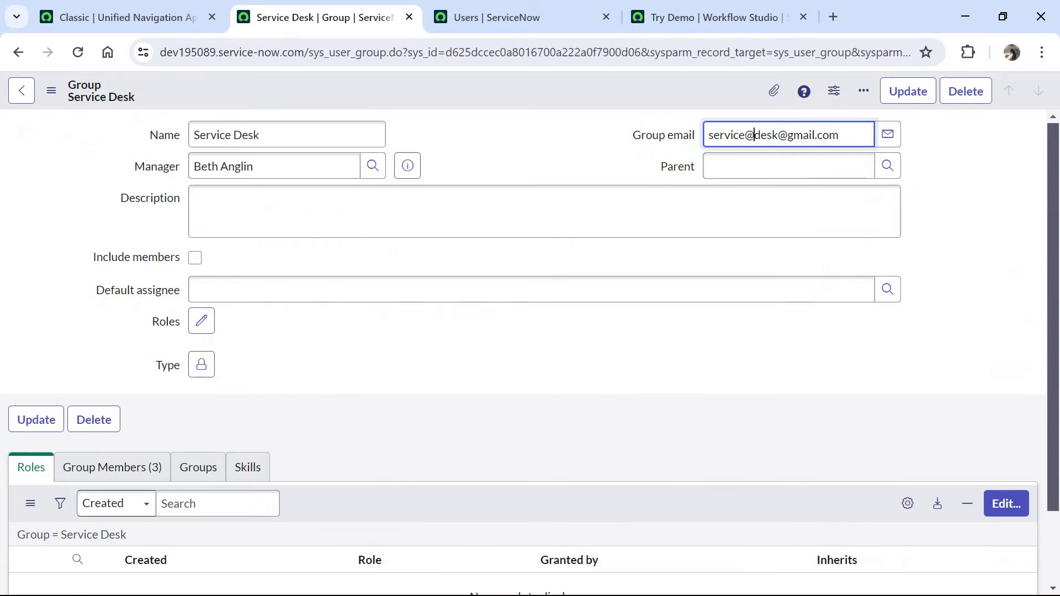
key(ctrl+a)
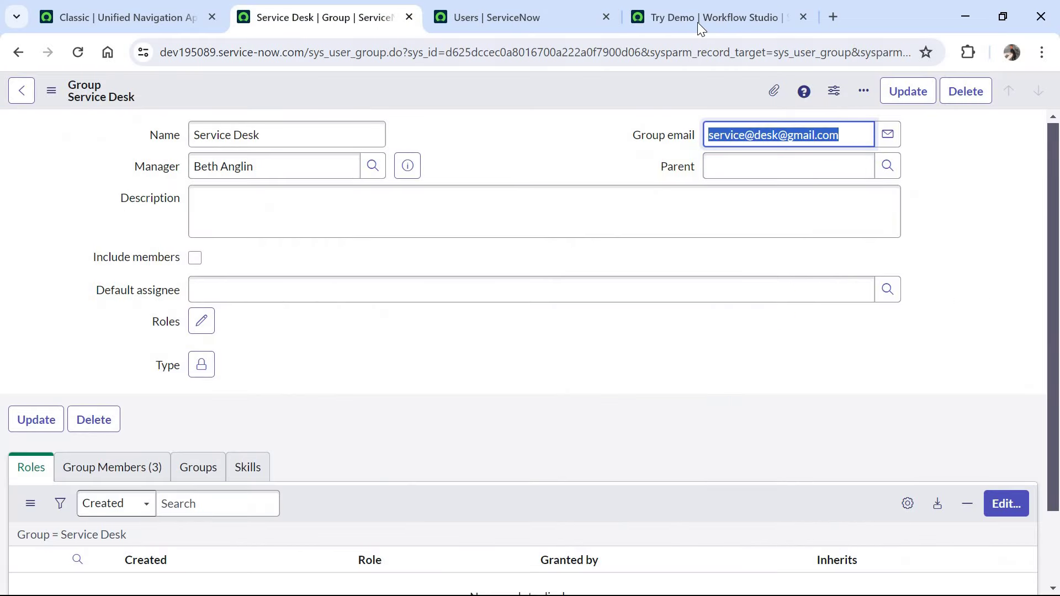
click(697, 22)
click(716, 564)
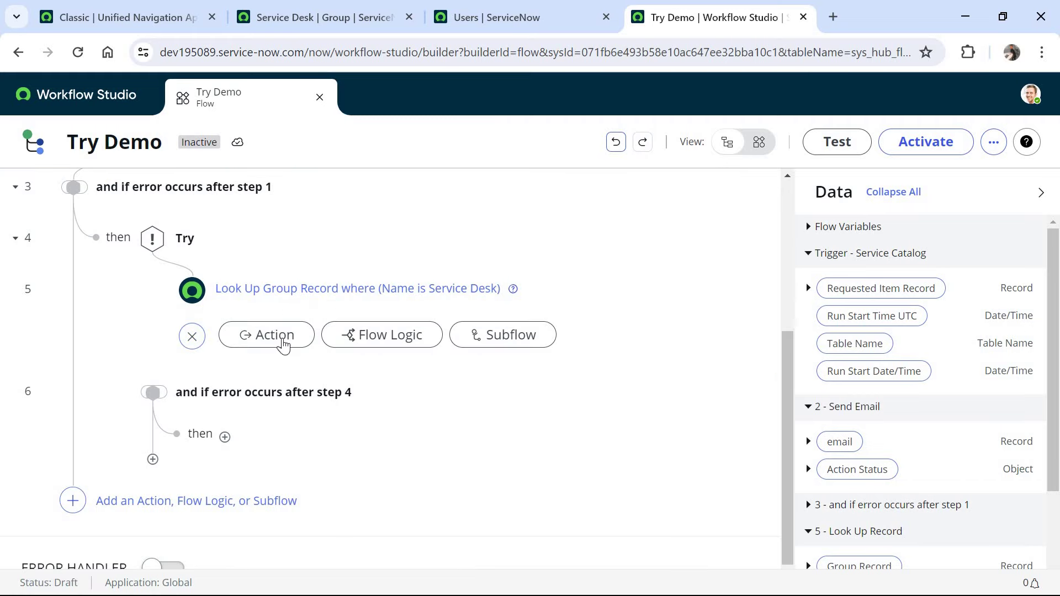
- Add a Send Email action after the lookup step
click(281, 341)
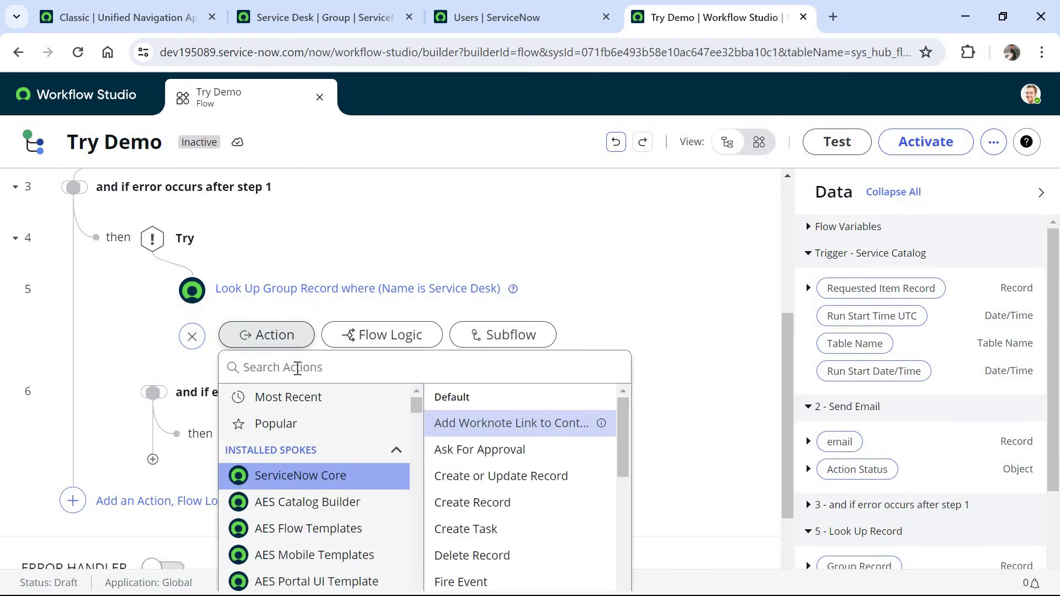
click(297, 368)
text(send )
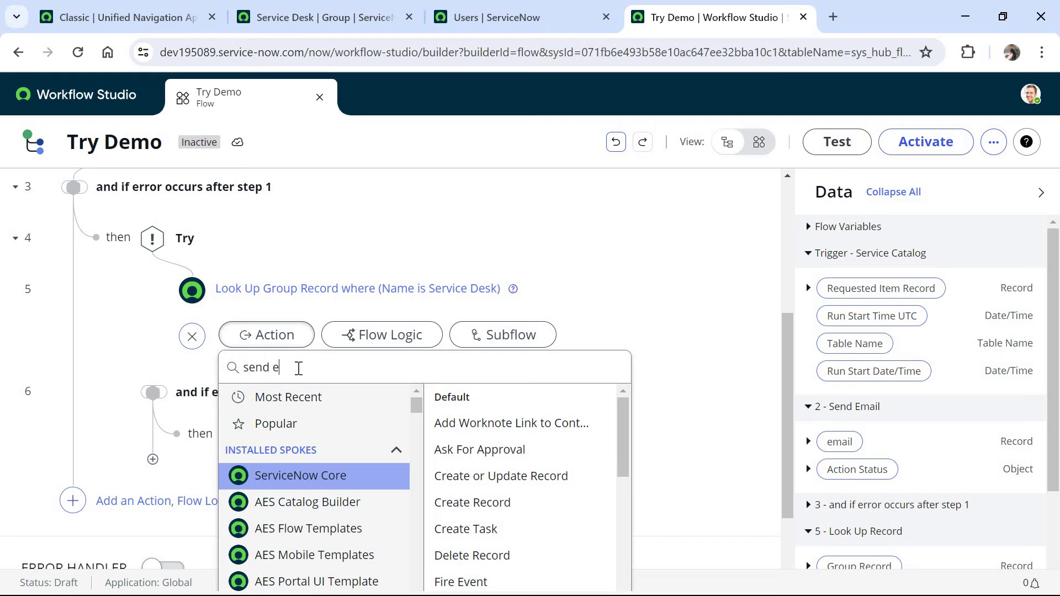
text(email)
click(497, 402)
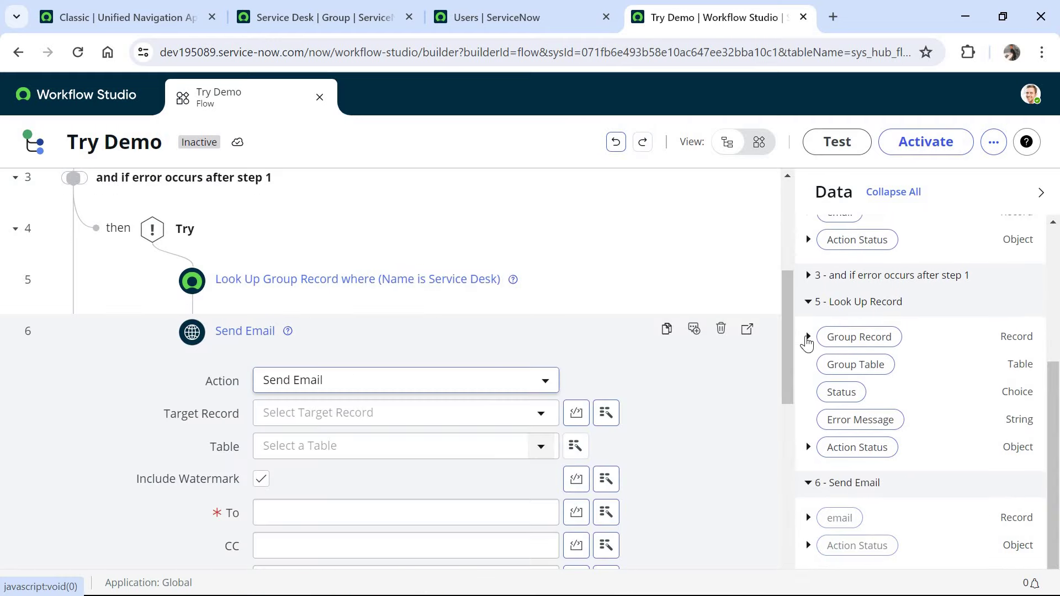
- Send it to the looked-up Group email with subject 'Manager is invalid'
click(808, 337)
drag(880, 565, 436, 517)
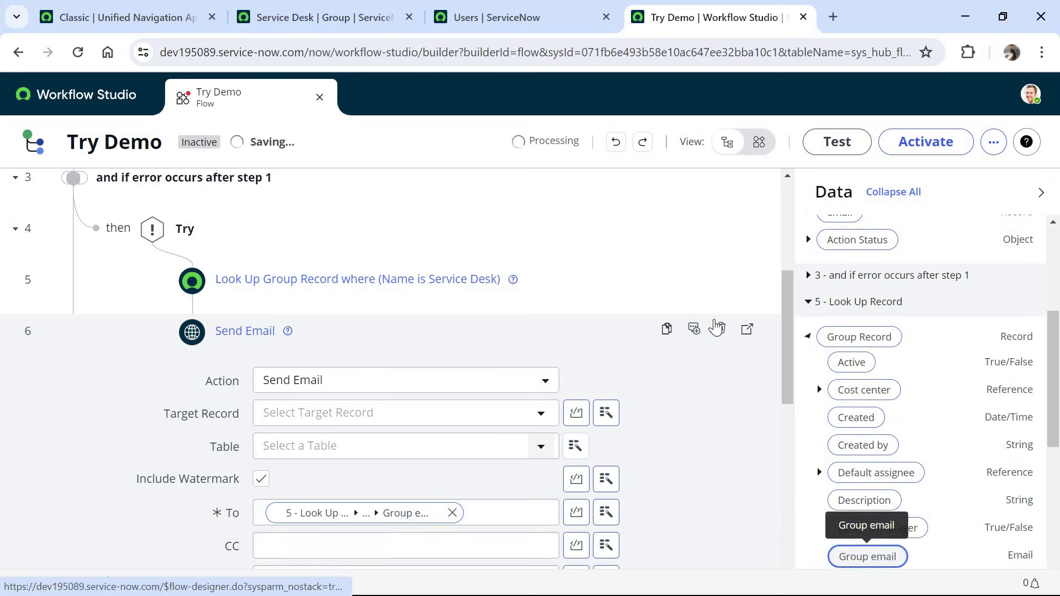
scroll(721, 320, down, 4)
click(407, 371)
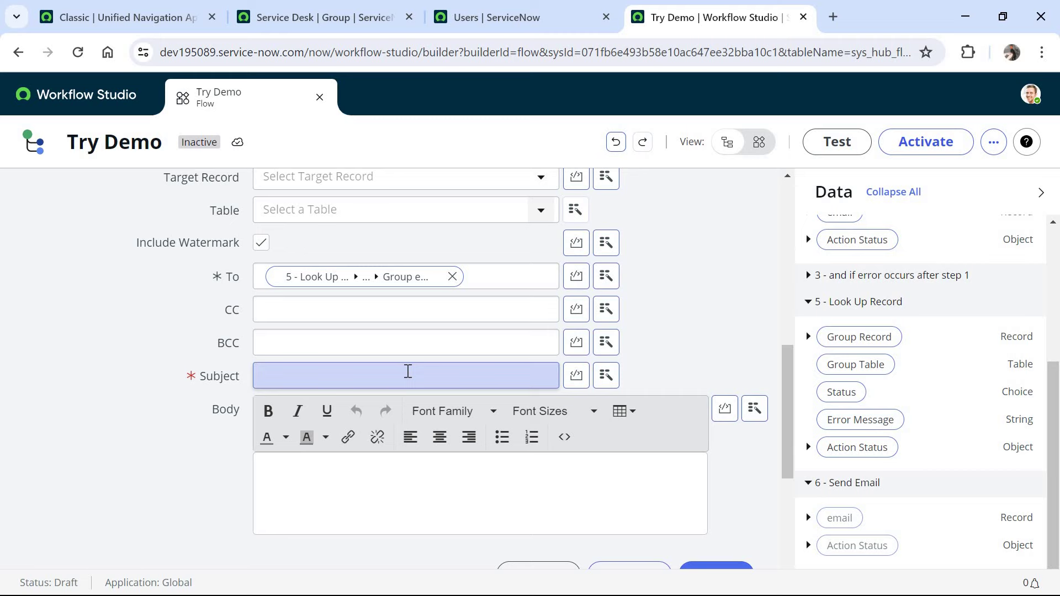
text(Manager is invalid)
scroll(718, 470, down, 2)
click(716, 476)
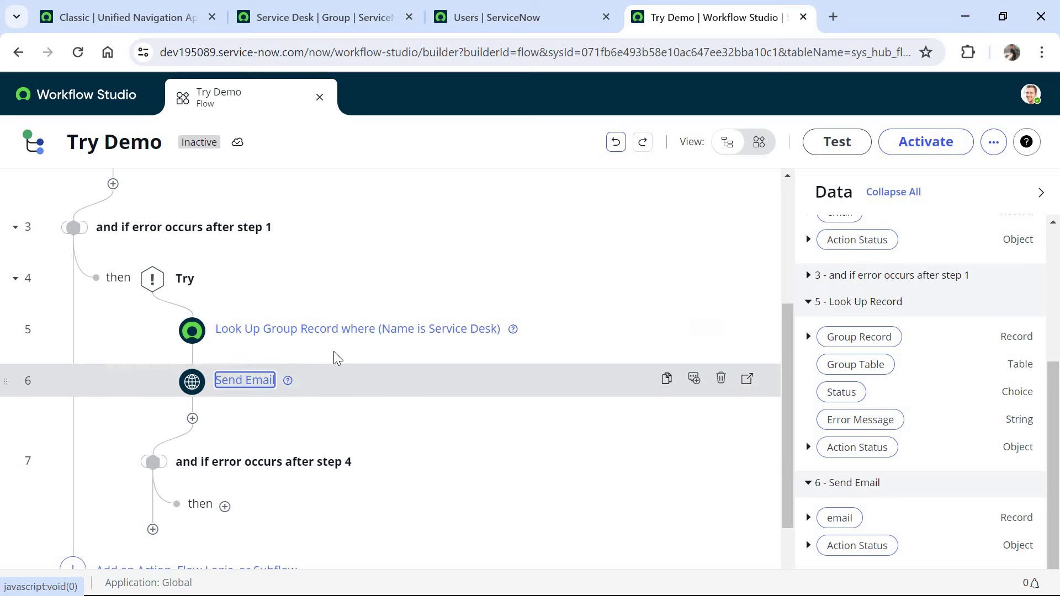
click(224, 508)
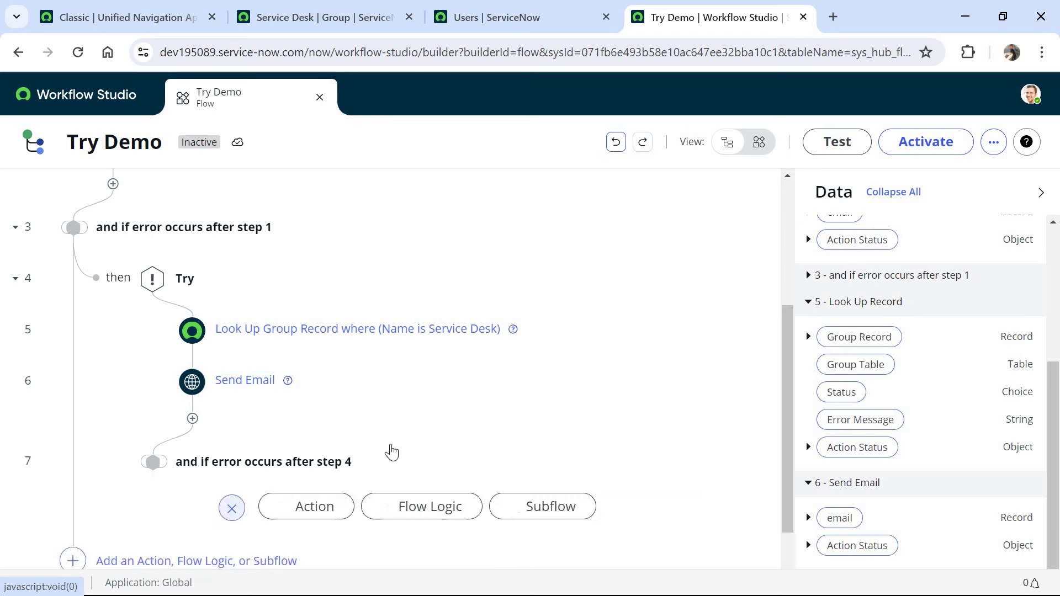
- Add a Send Email action to the error branch after step 4
scroll(497, 469, down, 2)
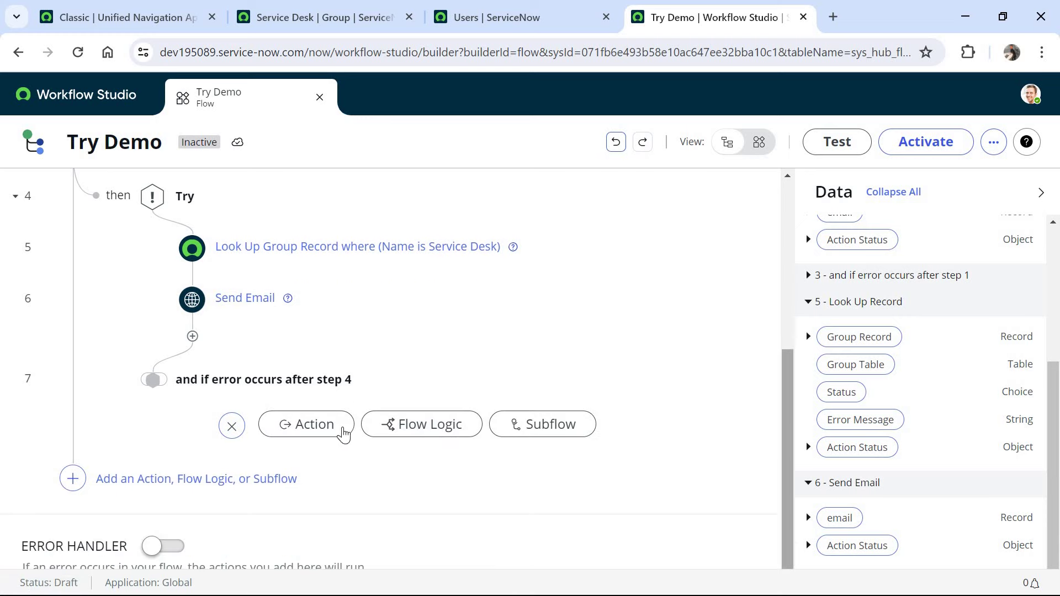
click(312, 425)
text(send e)
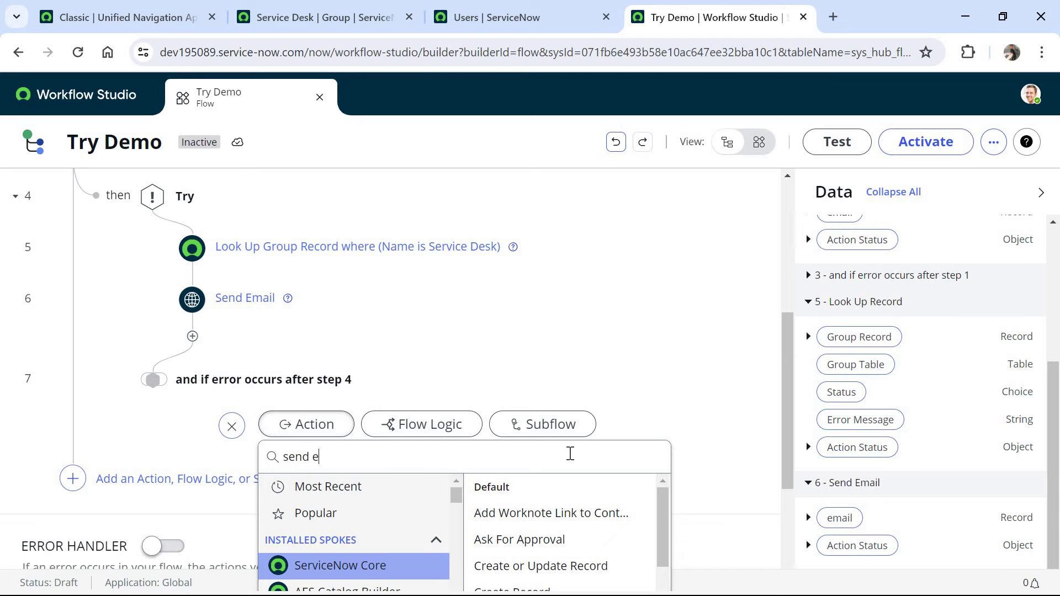
text(mail)
click(531, 499)
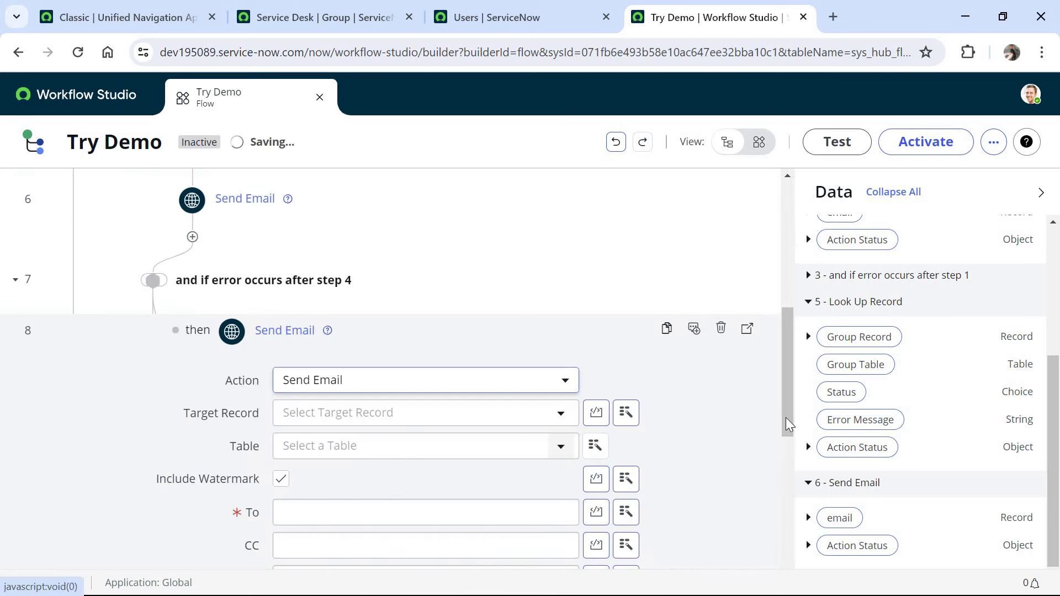
drag(788, 424, 786, 502)
- Address it to the admin email with subject 'Service Desk email ID is incorrect'
click(381, 249)
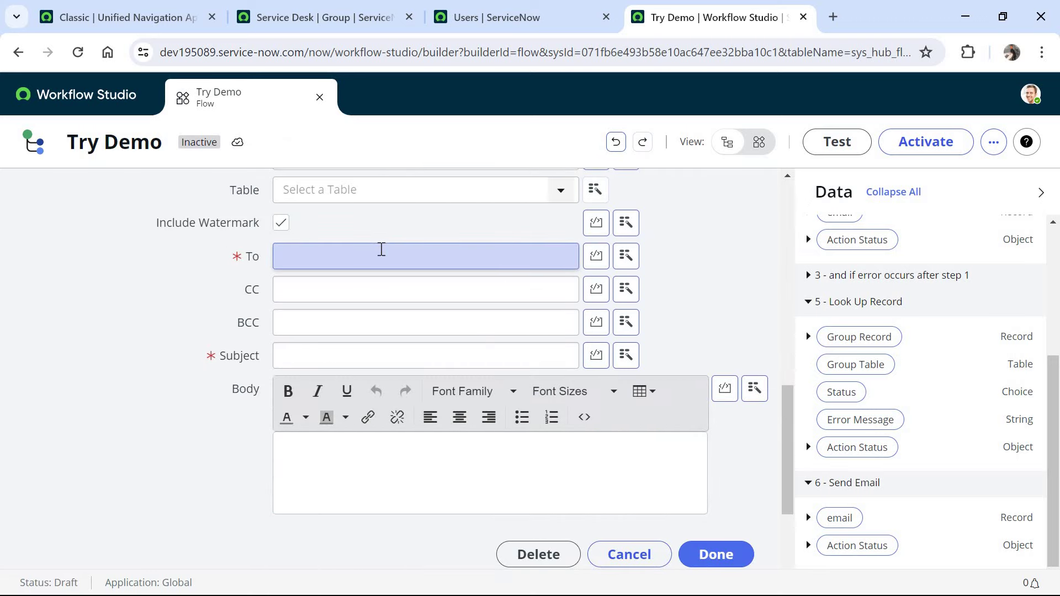
click(435, 346)
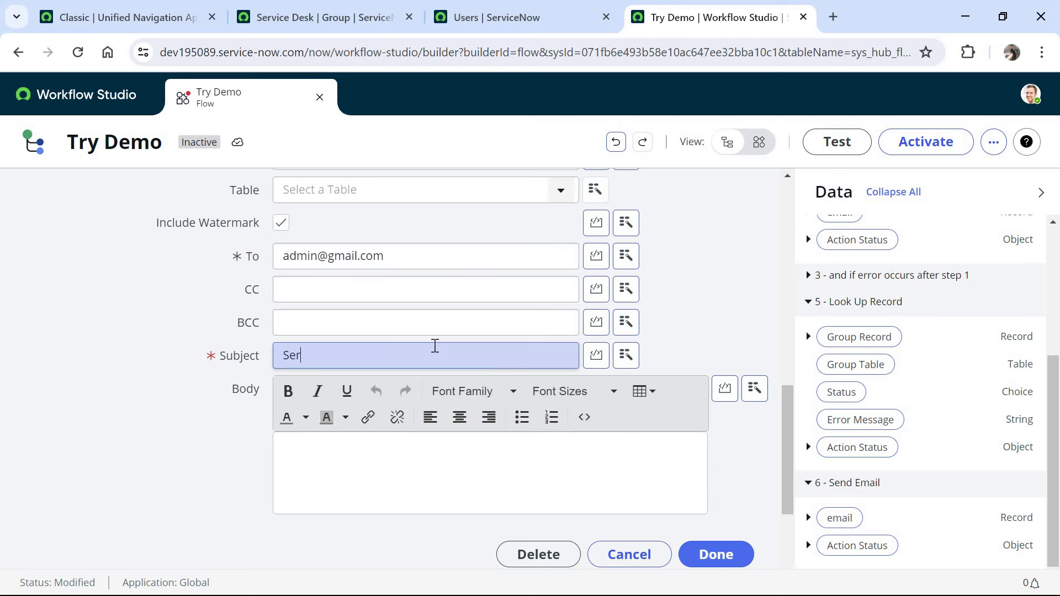
text(Servo)
key(BackSpace)
text(ice Desk email ID is inc)
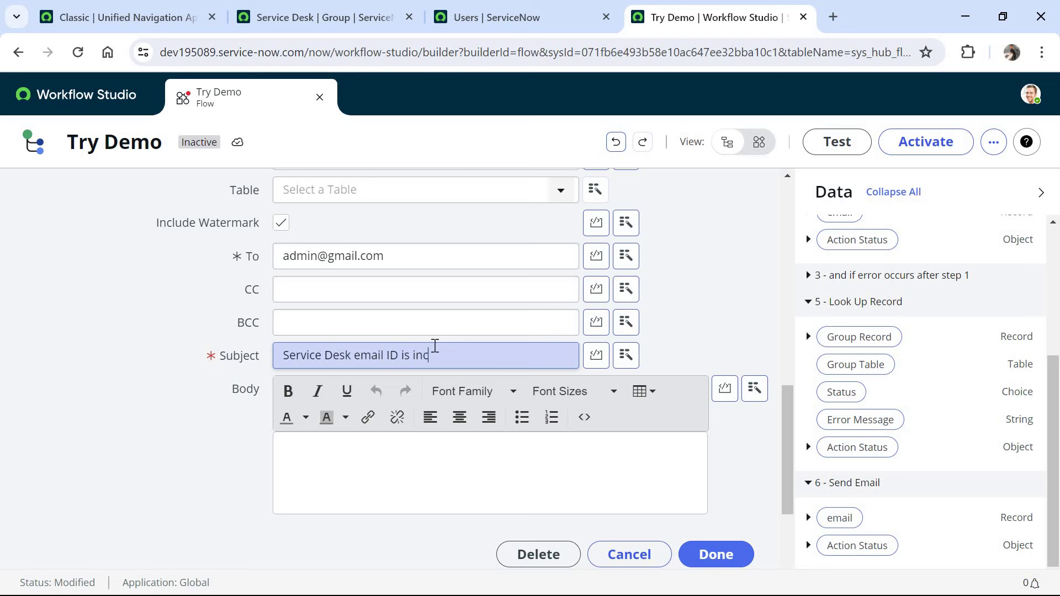
text(orrect)
click(716, 555)
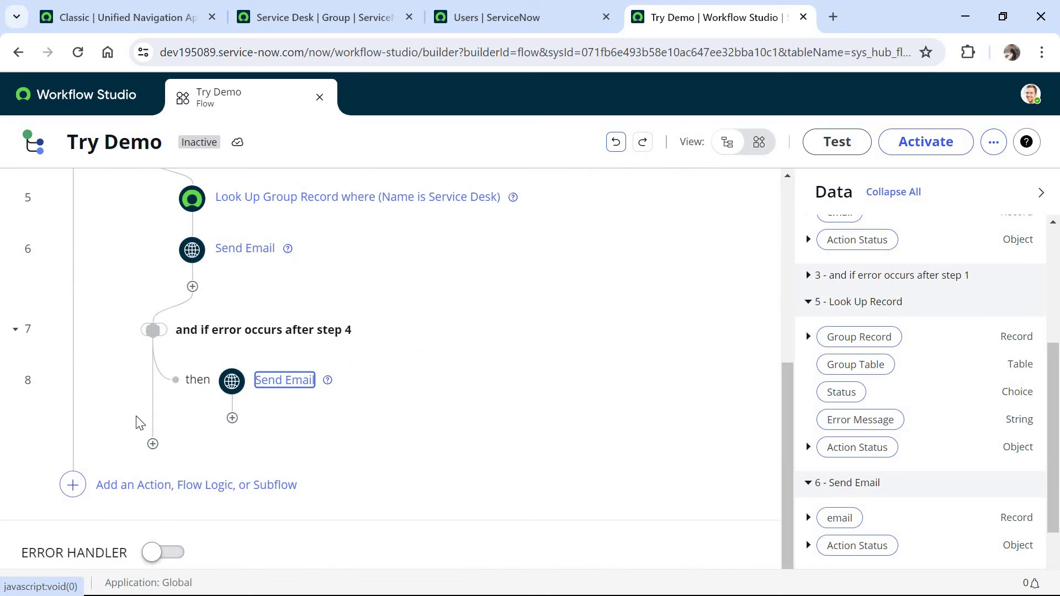
- Add an Update Record step targeting the trigger's Requested Item record
click(168, 489)
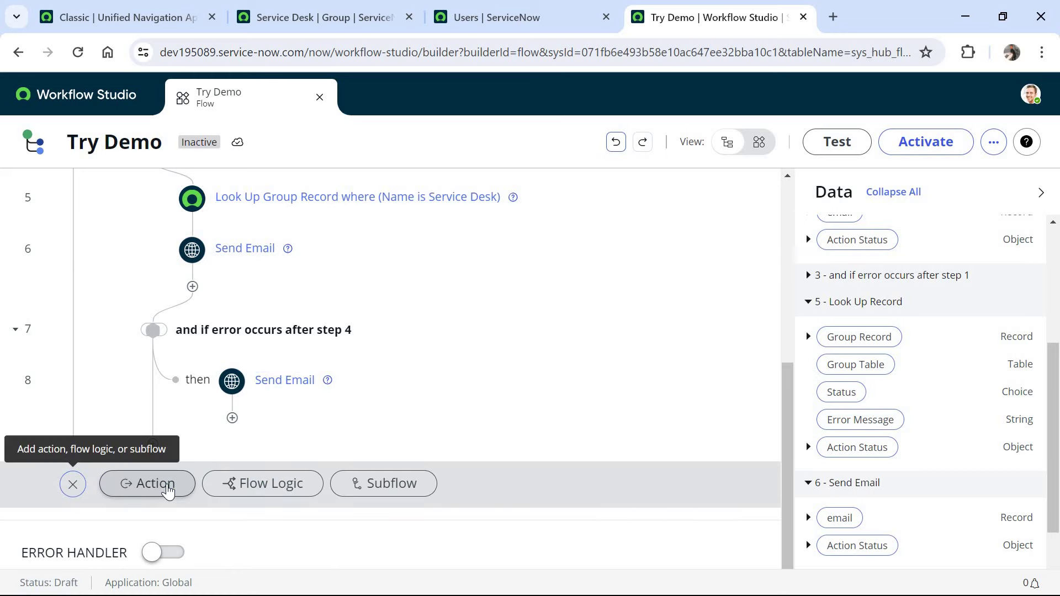
click(169, 489)
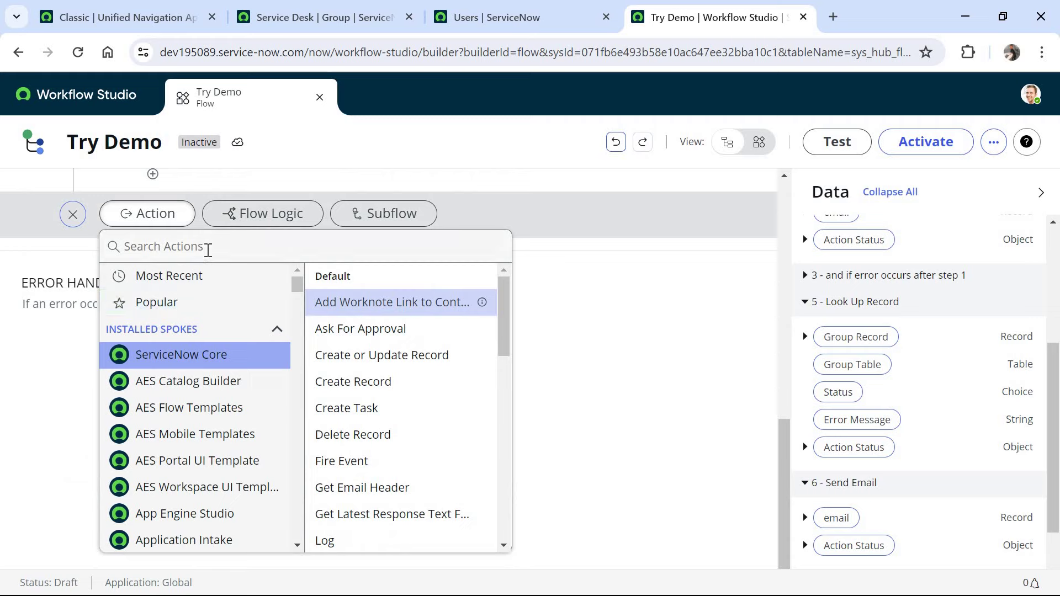
text(update rec)
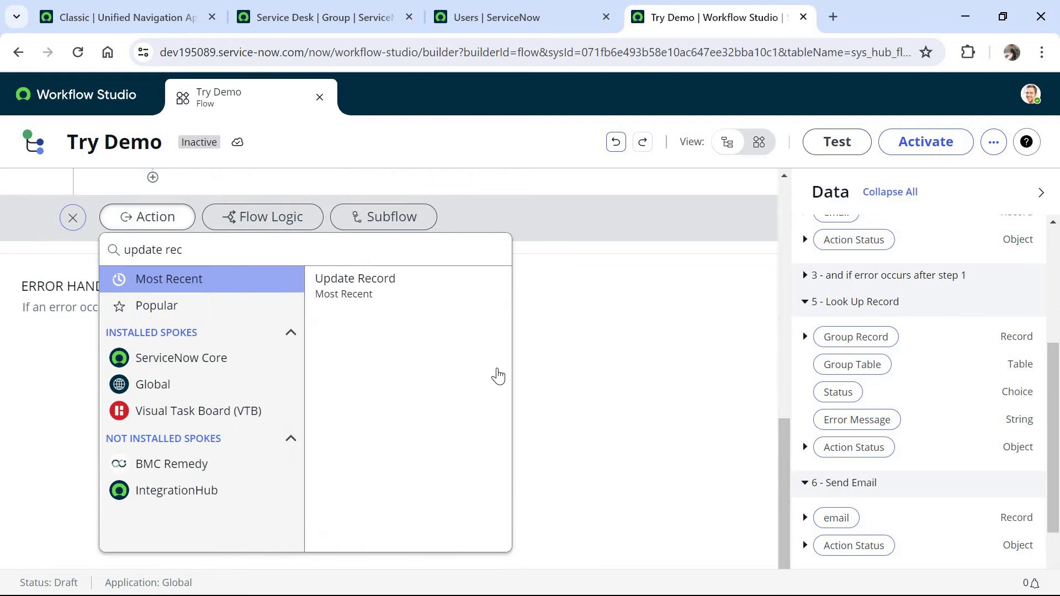
click(426, 291)
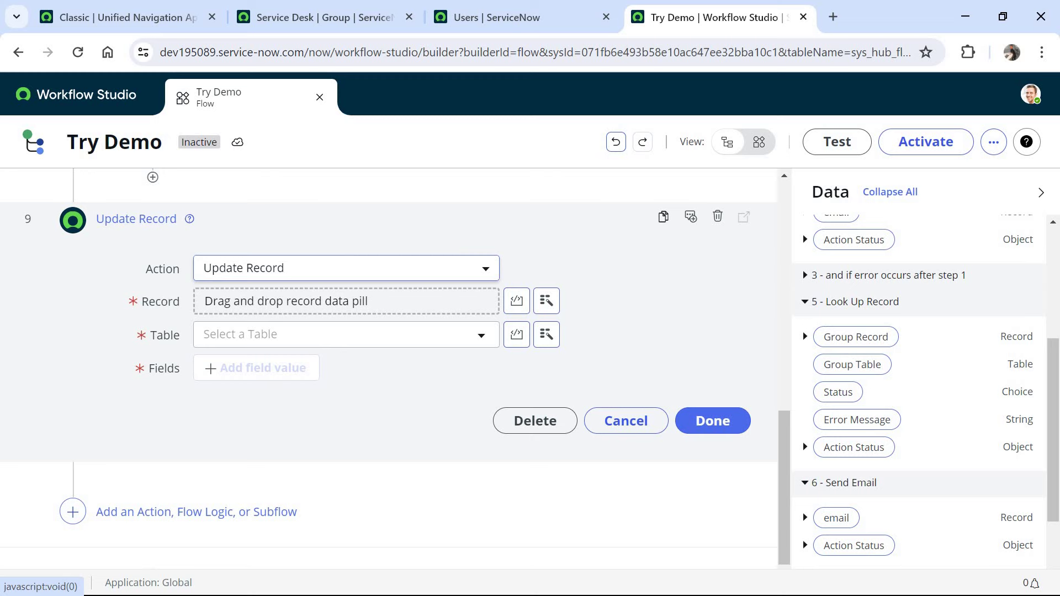
scroll(851, 290, up, 5)
drag(850, 288, 386, 303)
- Set the field value State to Closed Complete and save the step
click(282, 369)
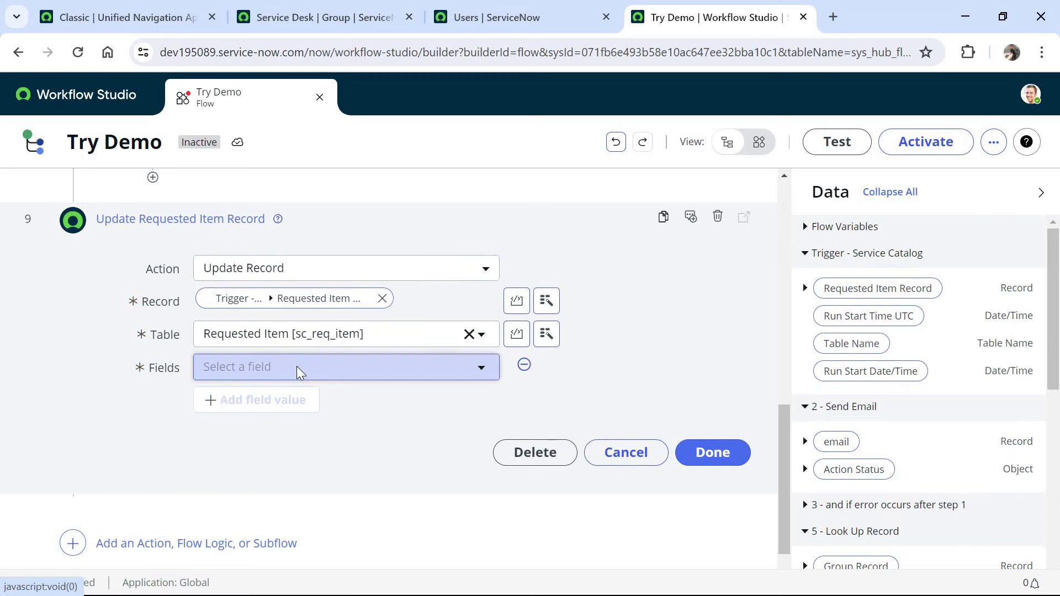
click(298, 369)
text(sta)
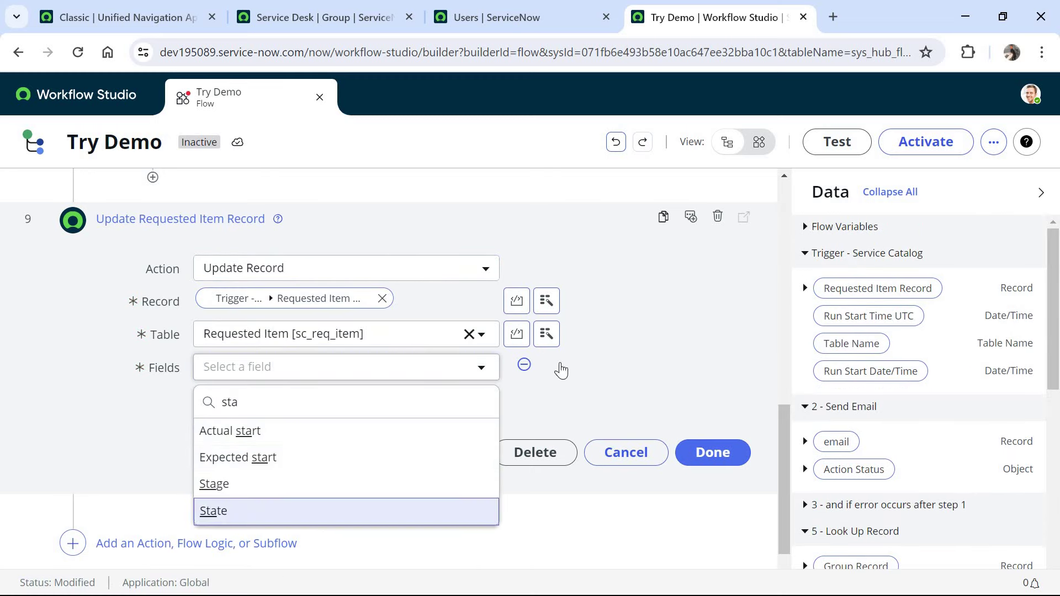
key(Return)
click(561, 368)
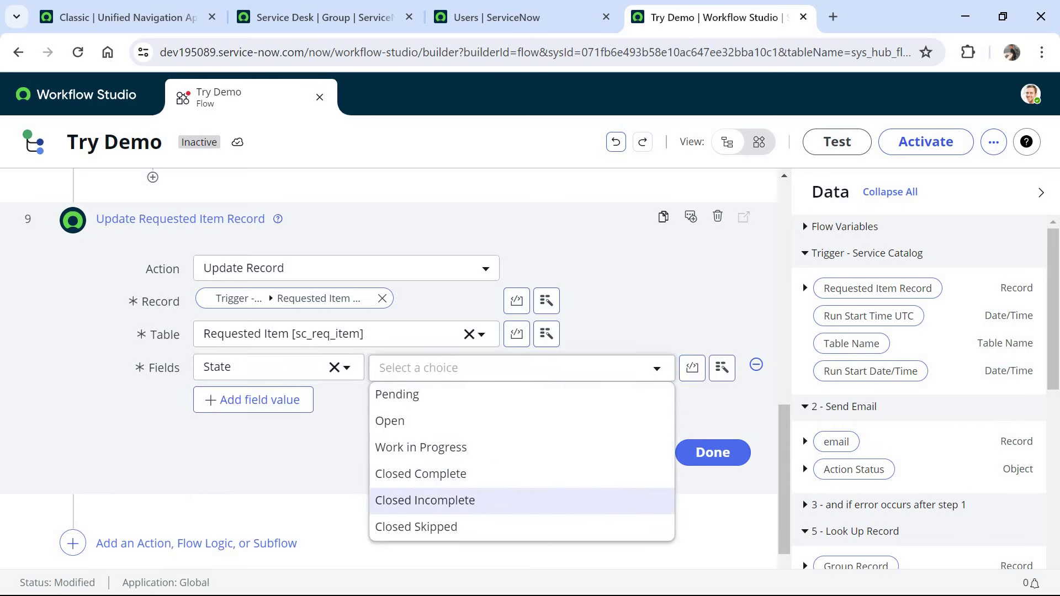
click(421, 474)
click(713, 454)
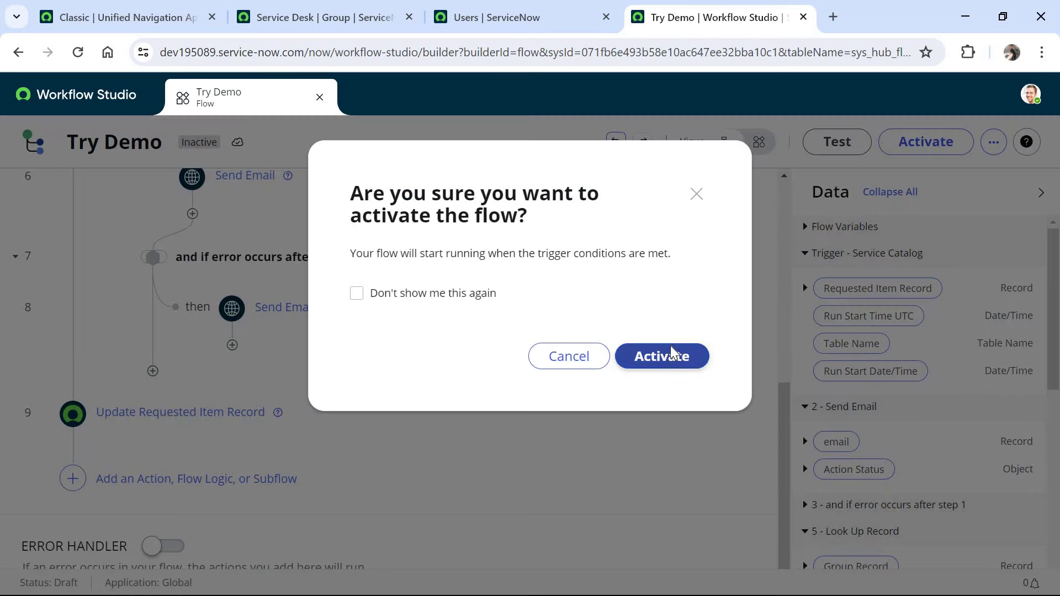
- Activate the Try Demo flow and change its reporting level to Full
click(672, 353)
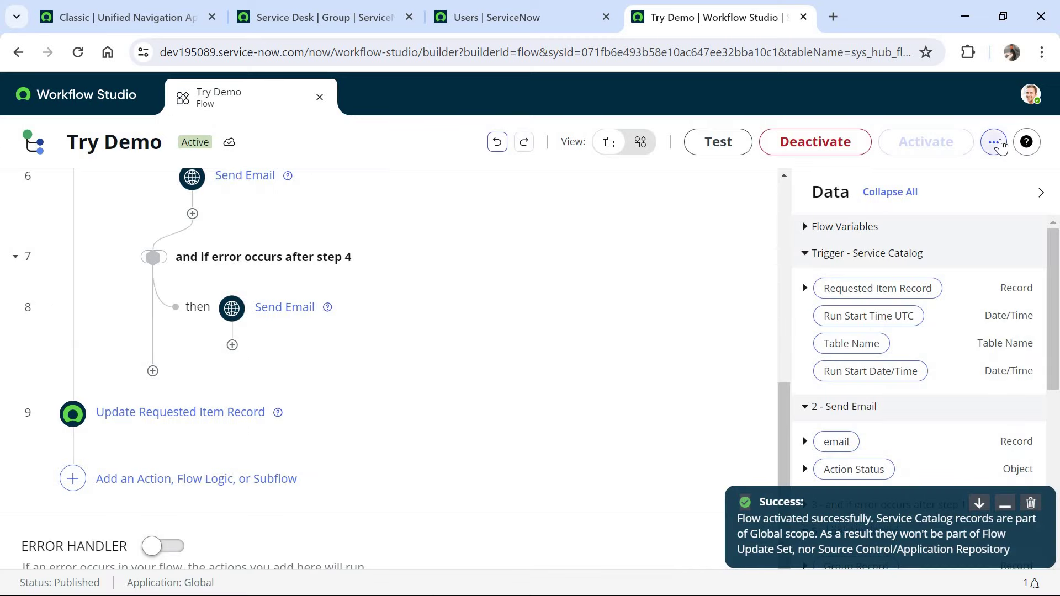
click(999, 145)
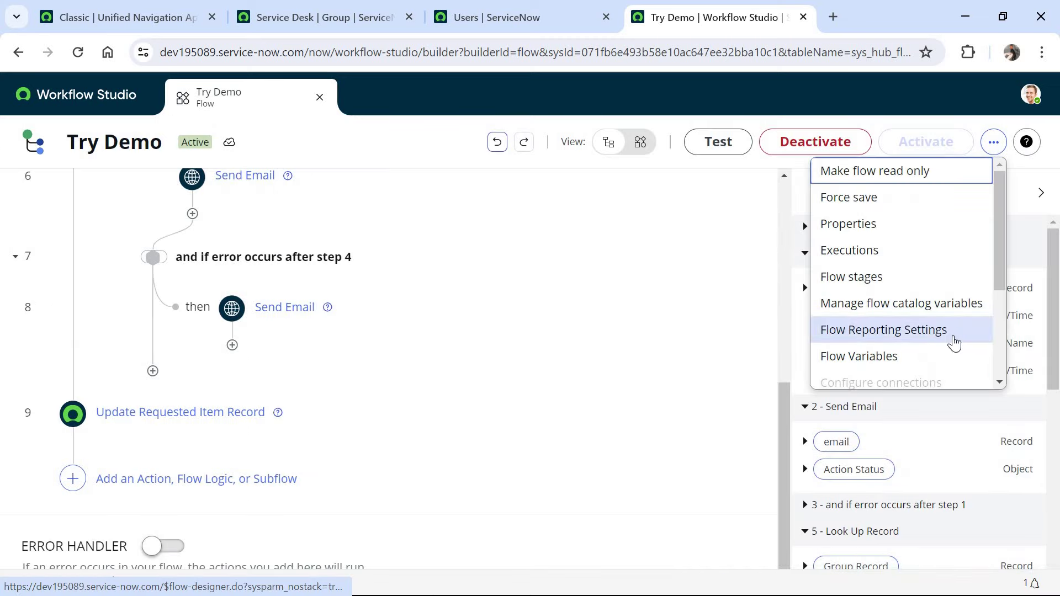
click(883, 330)
click(511, 275)
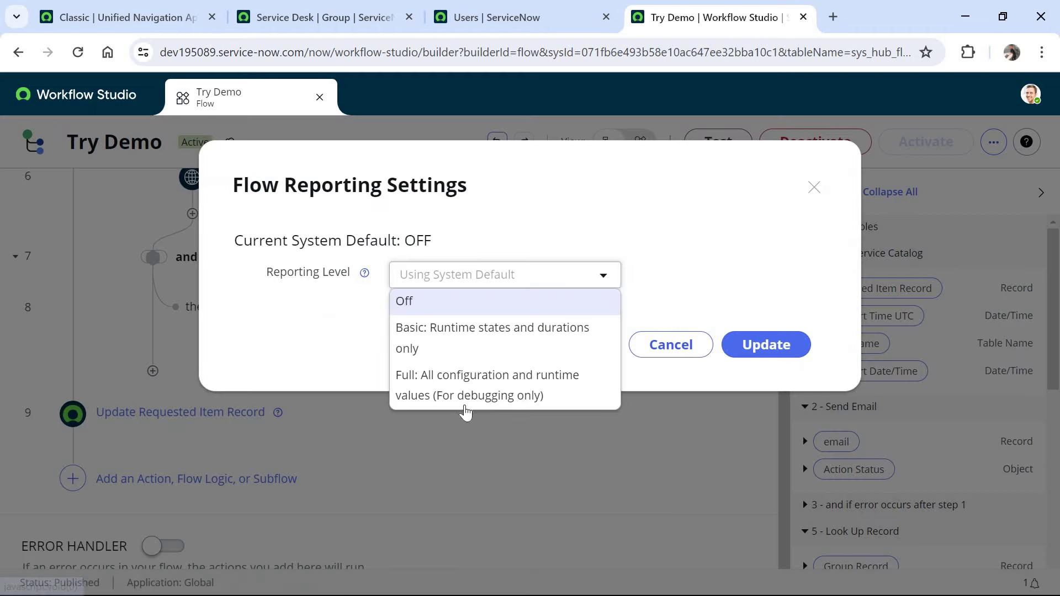
click(486, 381)
click(797, 349)
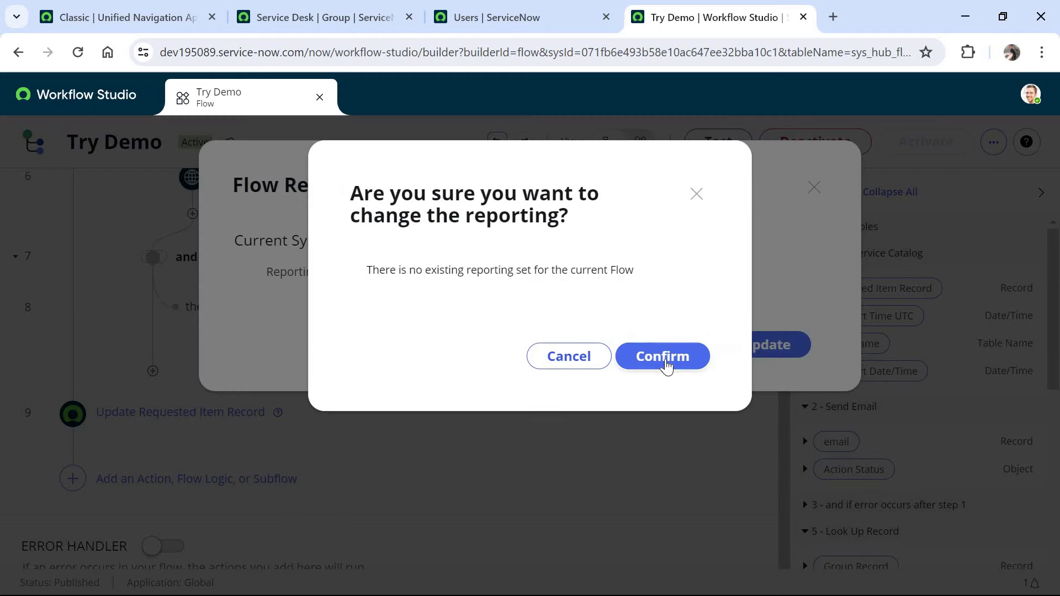
click(665, 358)
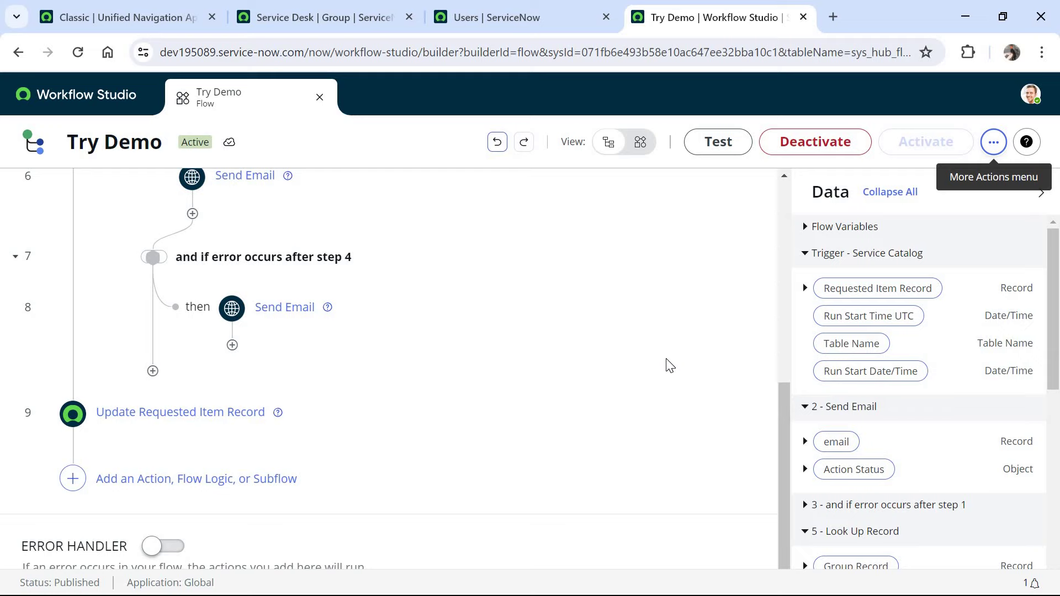
- Find the Apple iPhone 13 pro item in Maintain Items by filtering name 'apple ipho'
click(118, 17)
click(176, 95)
click(190, 140)
text(ma)
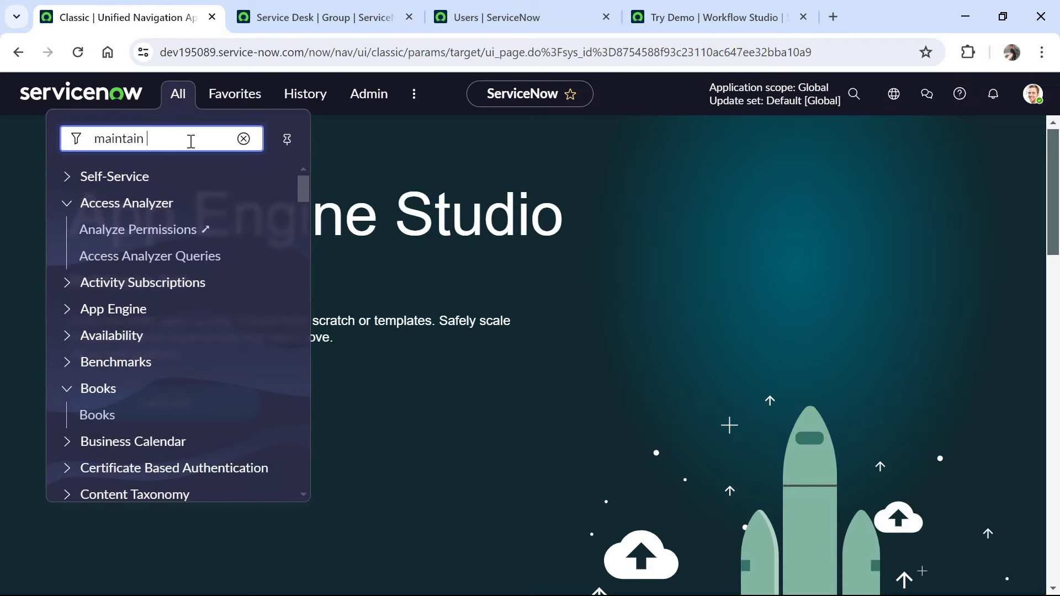
text(intain)
click(142, 317)
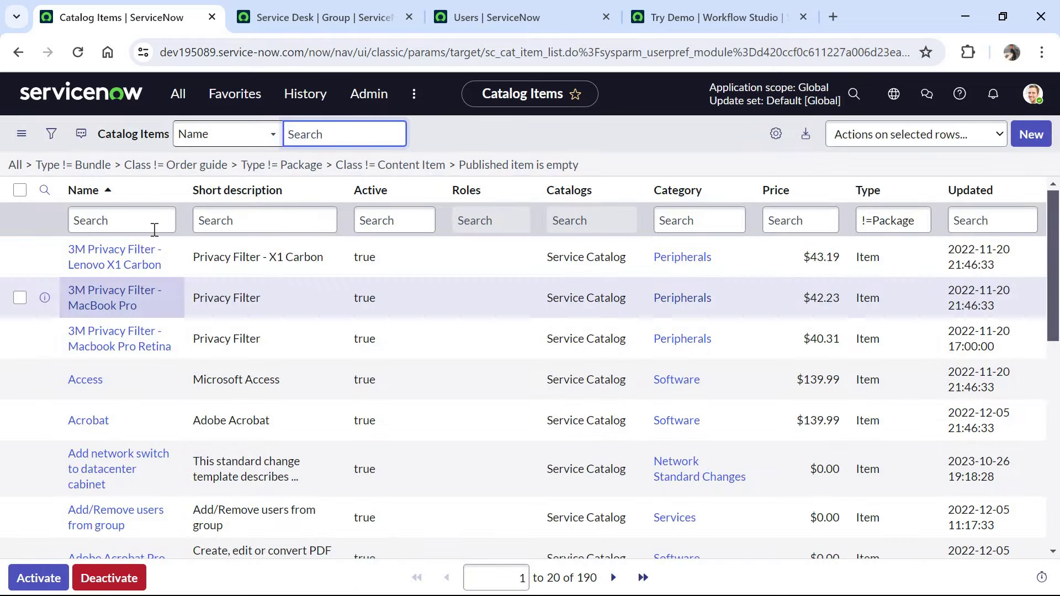
click(155, 228)
text(apple ipho)
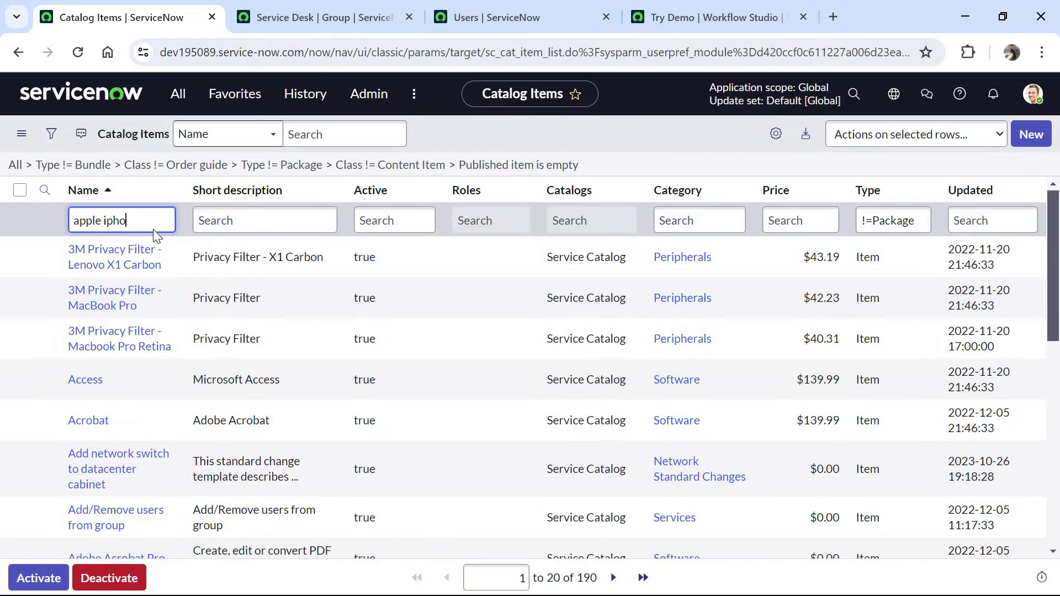
key(Return)
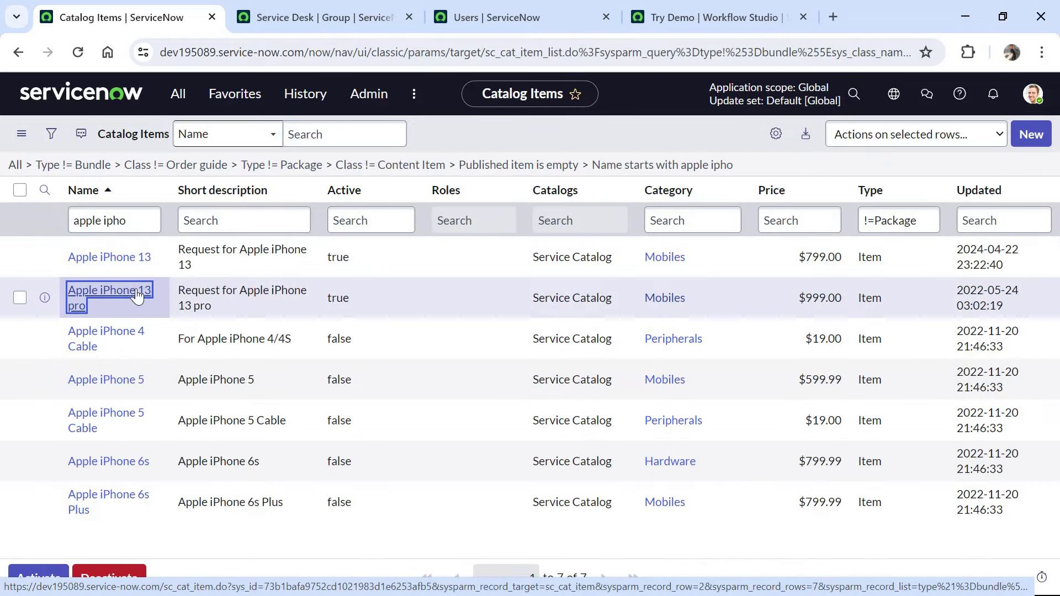
click(137, 297)
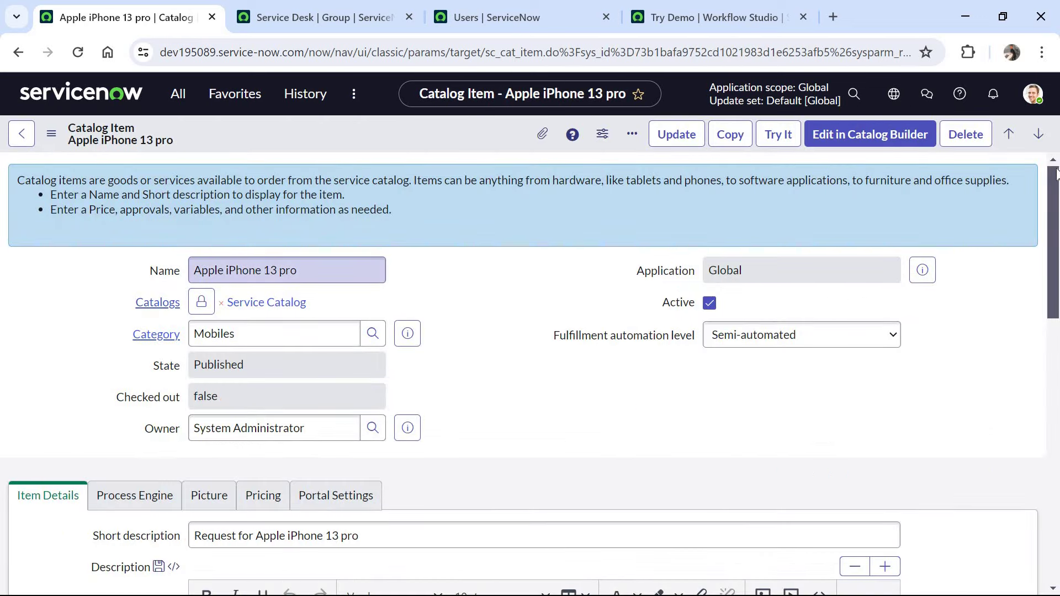
- Replace the Procurement Process Flow - Mobile workflow with the Try Demo flow and save
scroll(1055, 234, down, 5)
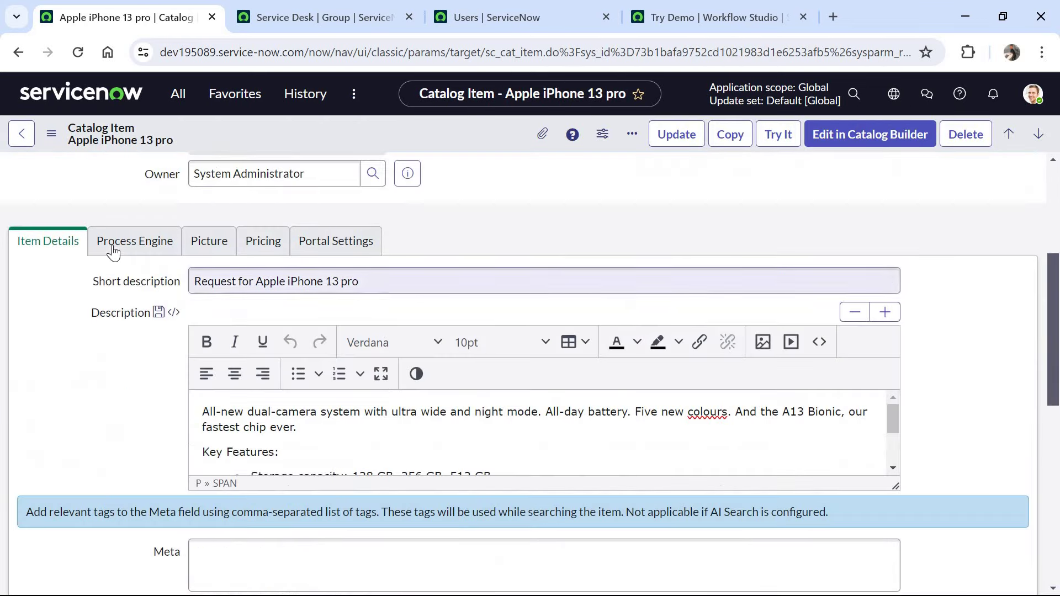
click(135, 241)
drag(381, 354, 167, 372)
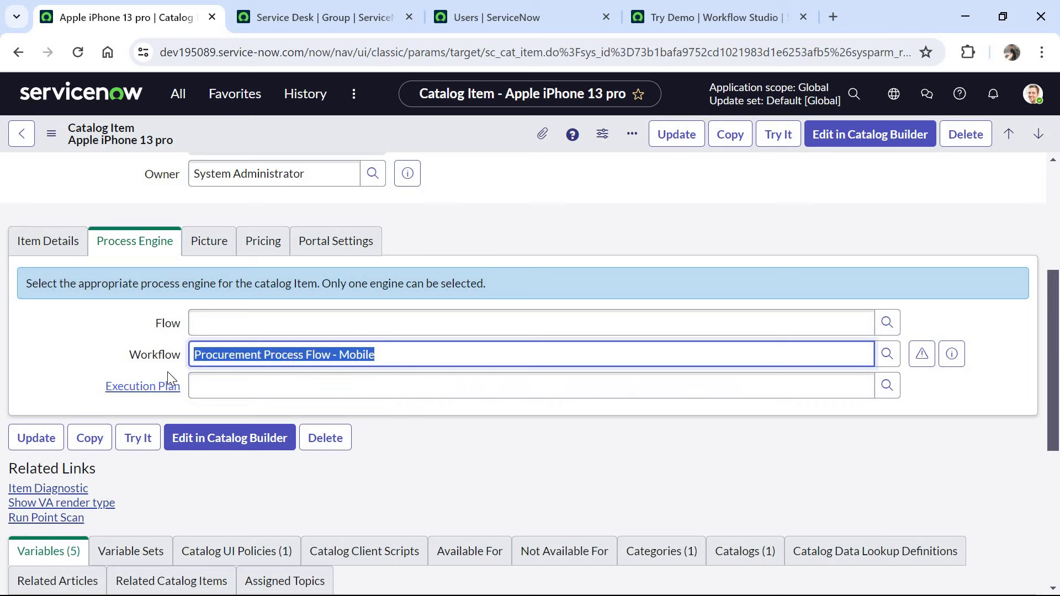
key(BackSpace)
click(307, 319)
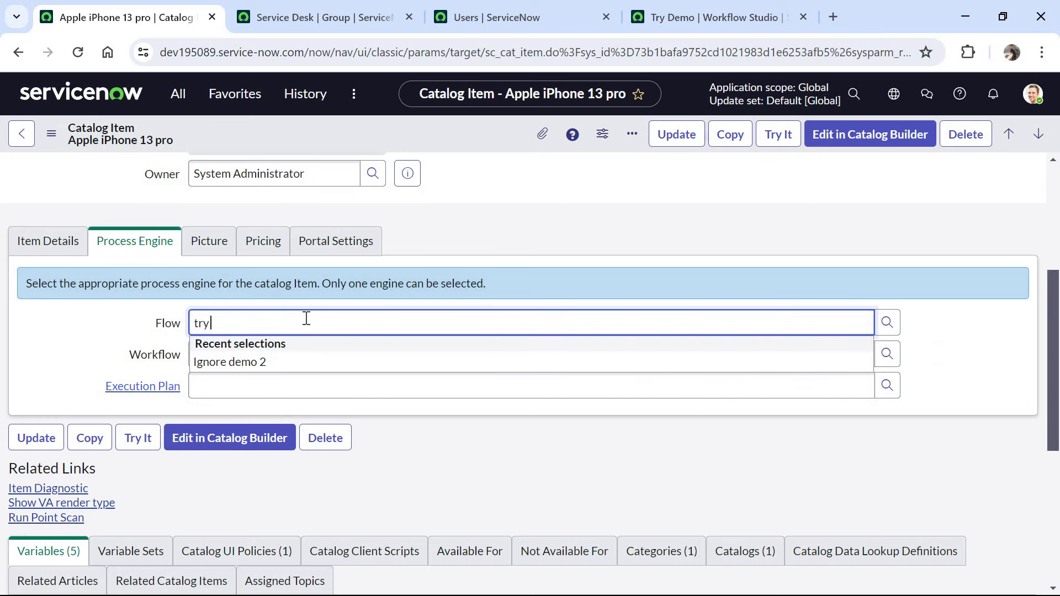
key(Tab)
right_click(532, 147)
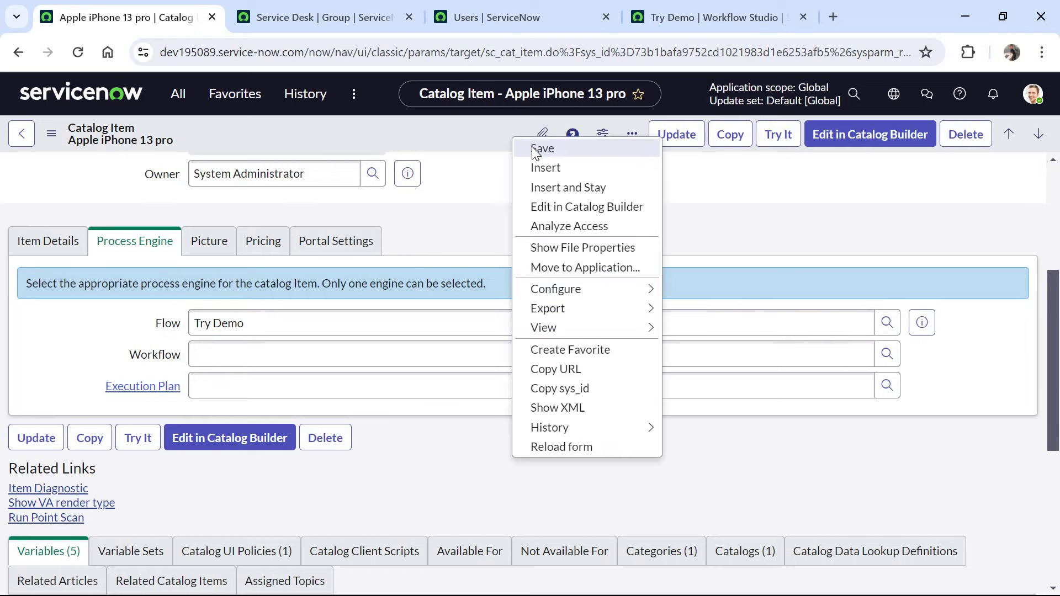
click(532, 147)
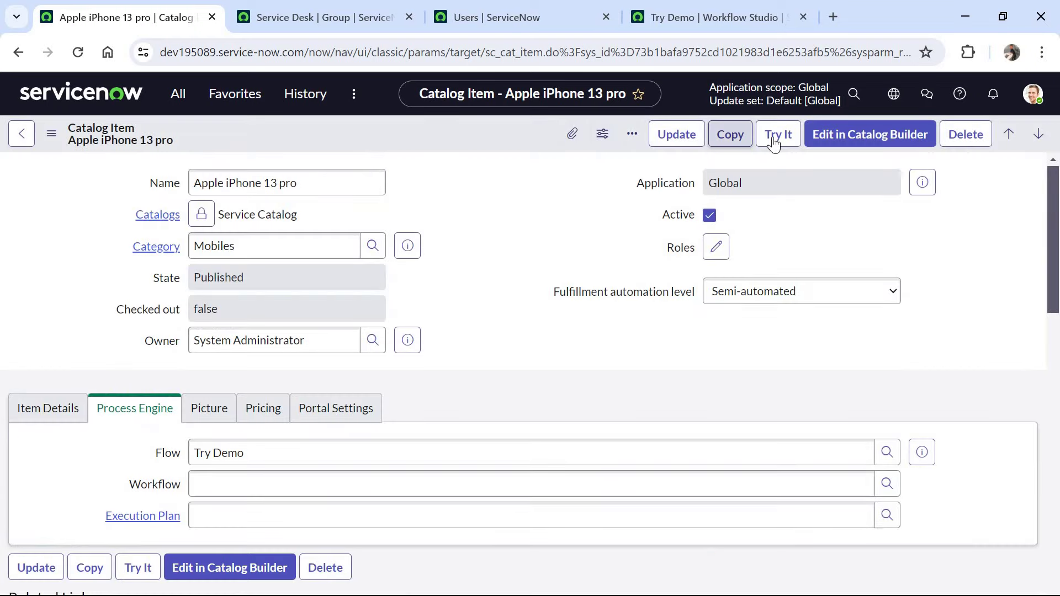
- Order the Apple iPhone 13 pro with the original phone number and 500MB monthly data allowance
click(775, 138)
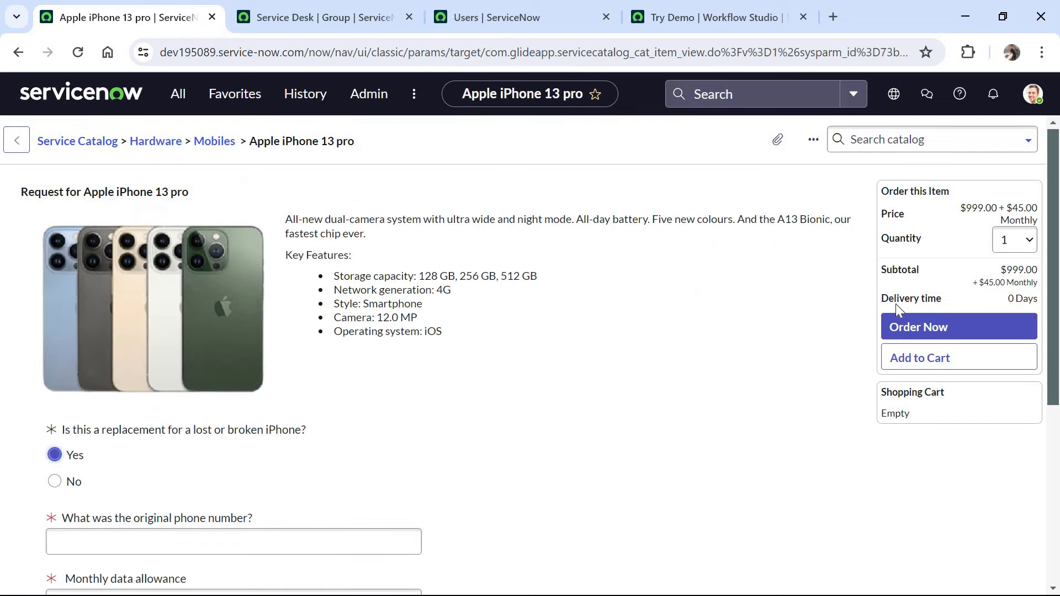
scroll(897, 310, down, 3)
click(289, 357)
text(sa)
key(Tab)
key(Down)
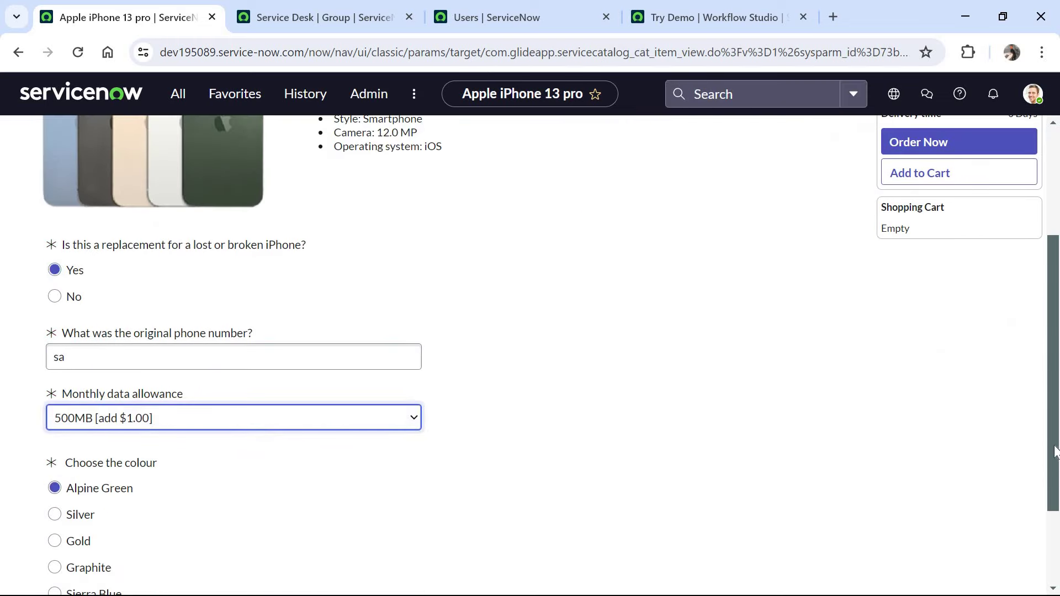
scroll(1055, 452, down, 2)
scroll(990, 305, up, 5)
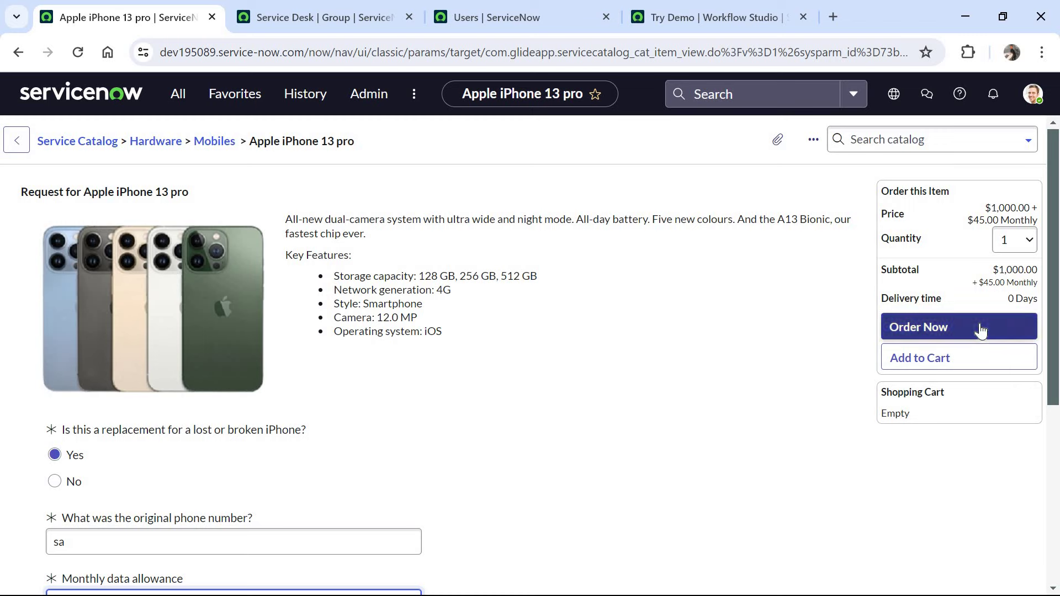
click(981, 329)
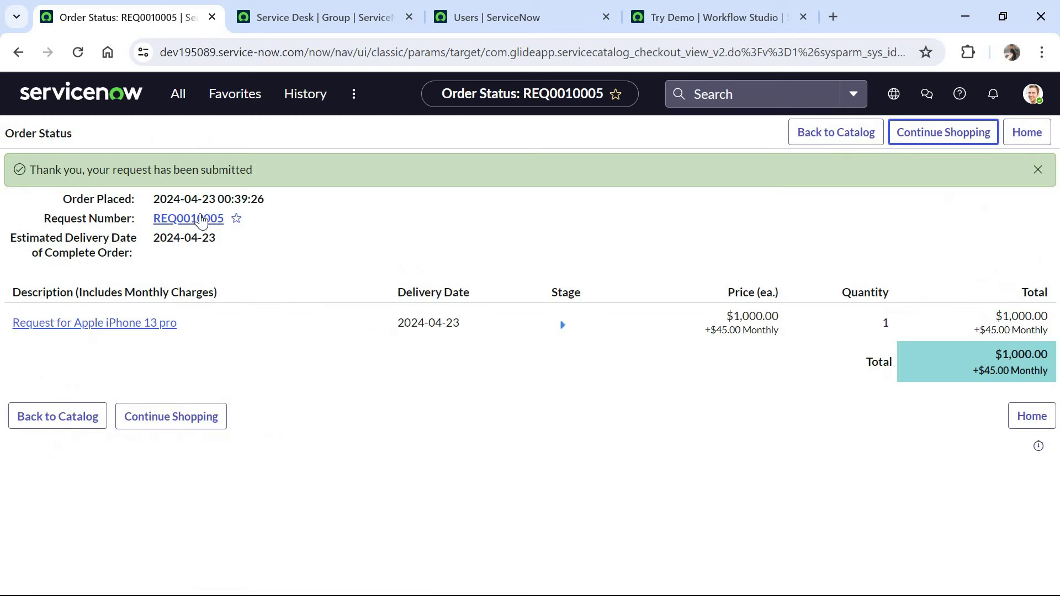
- From the submitted request, open its iPhone requested item and then the item's flow execution
click(204, 220)
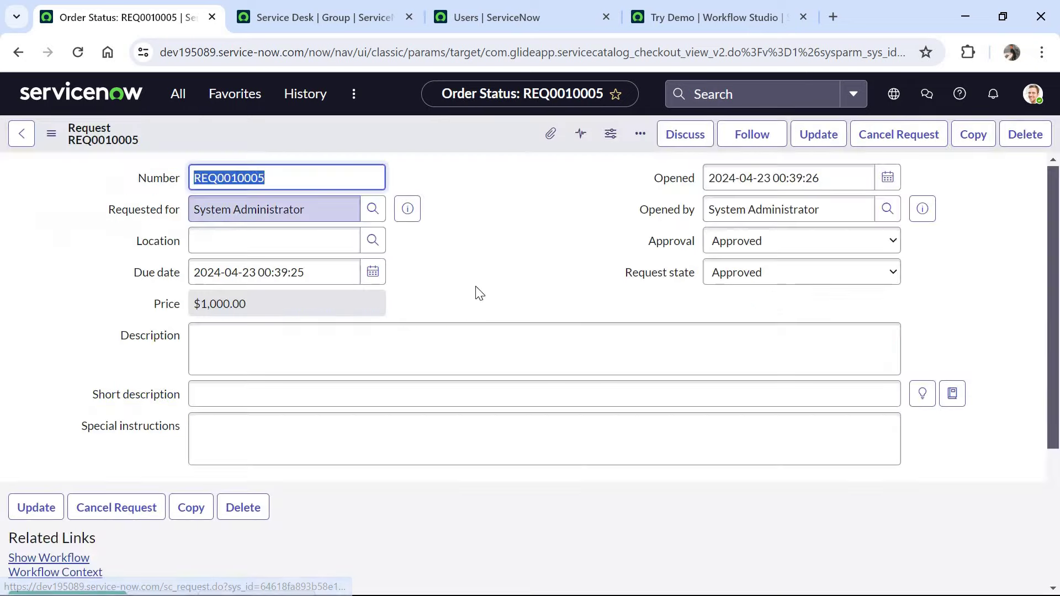
scroll(1042, 459, down, 5)
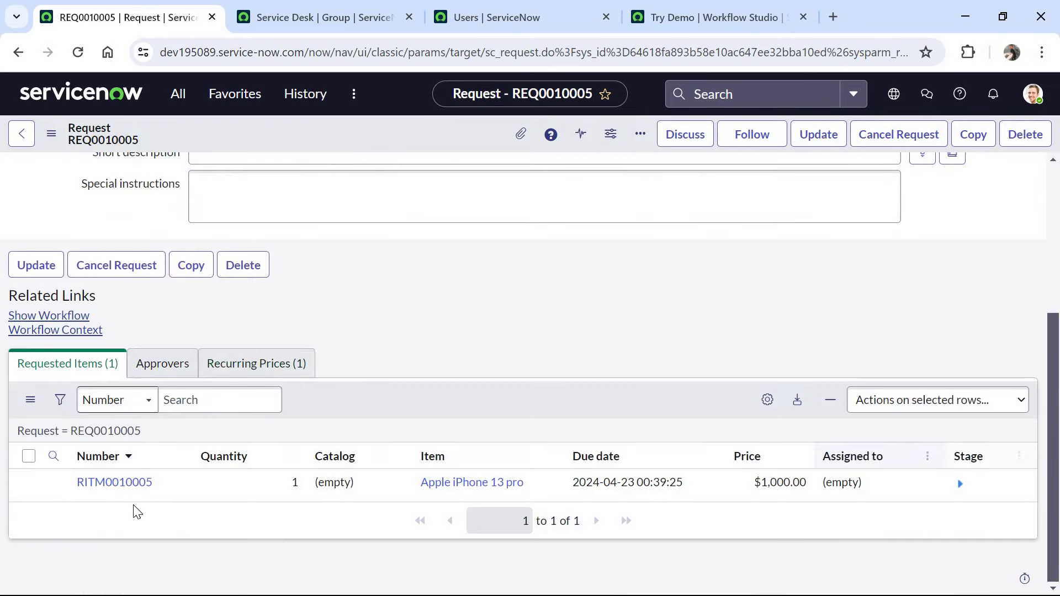
click(130, 492)
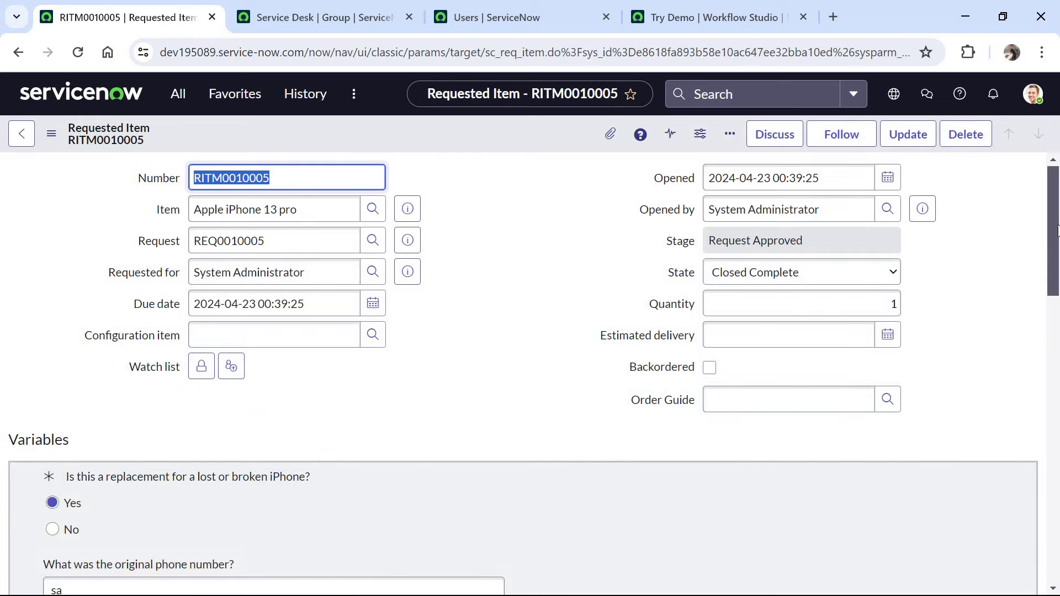
scroll(1030, 458, down, 15)
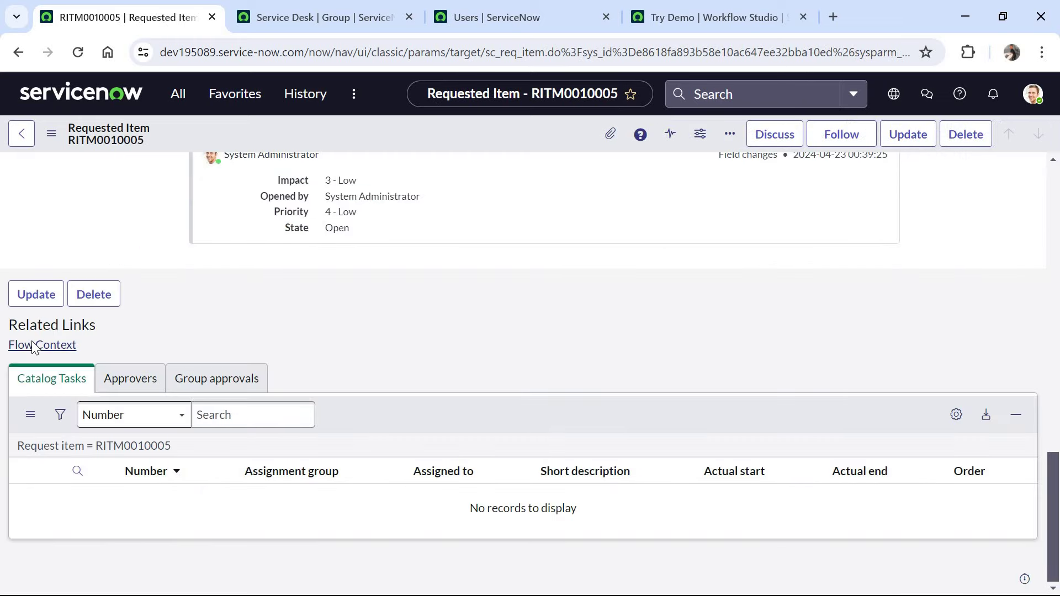
click(31, 345)
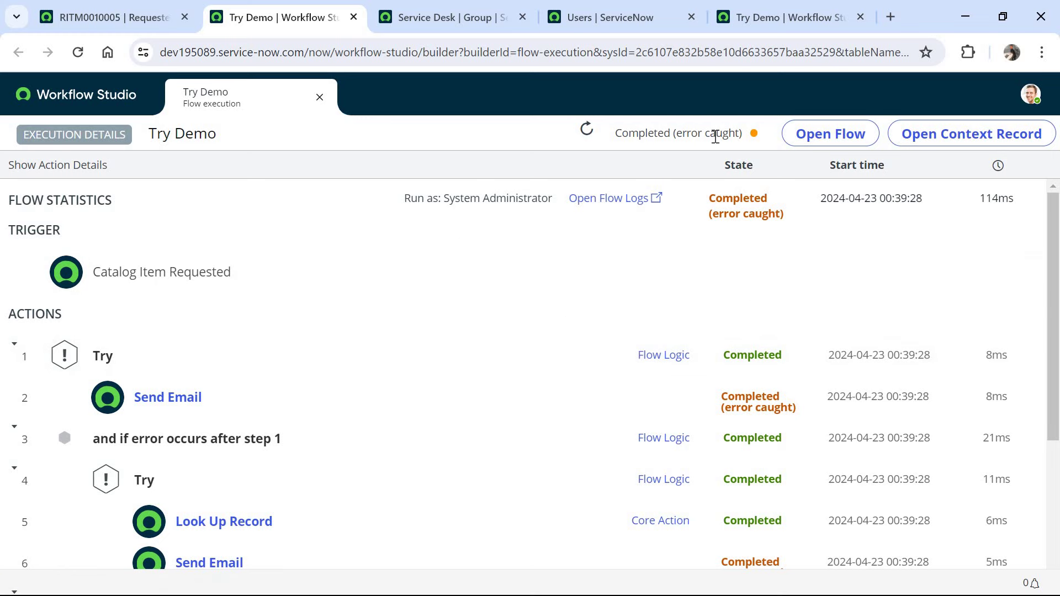
- Review the error details of the failed Send Email step 6, then collapse them
drag(1057, 271, 1057, 334)
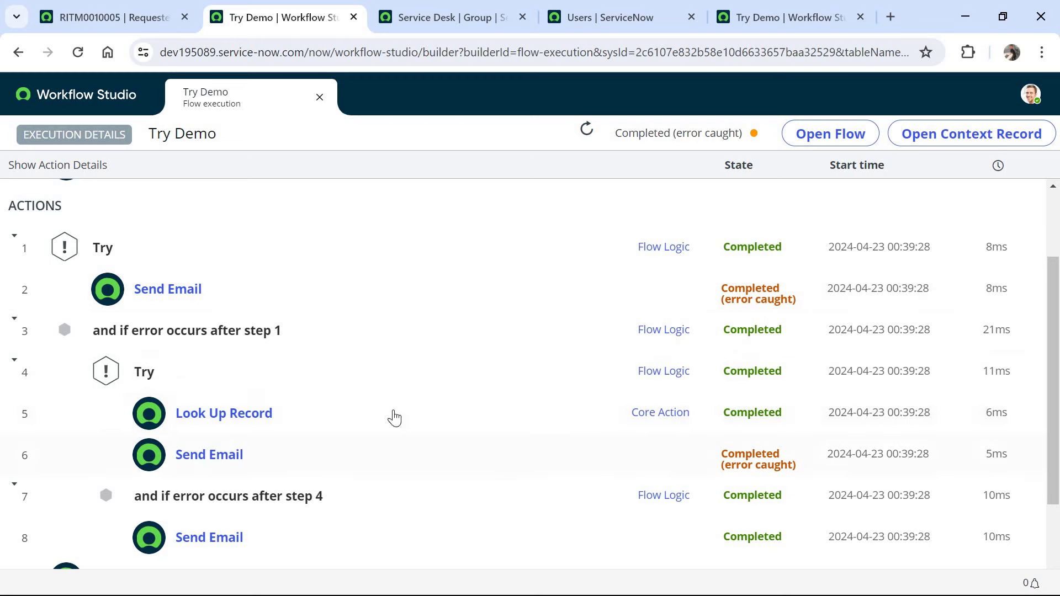
click(239, 460)
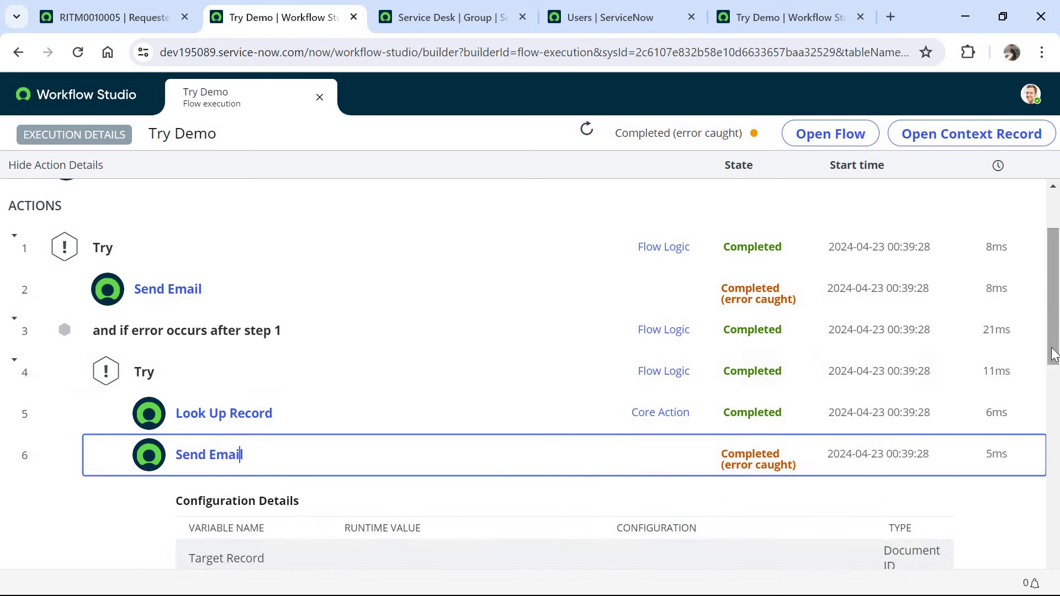
scroll(1050, 394, down, 3)
scroll(1049, 409, down, 4)
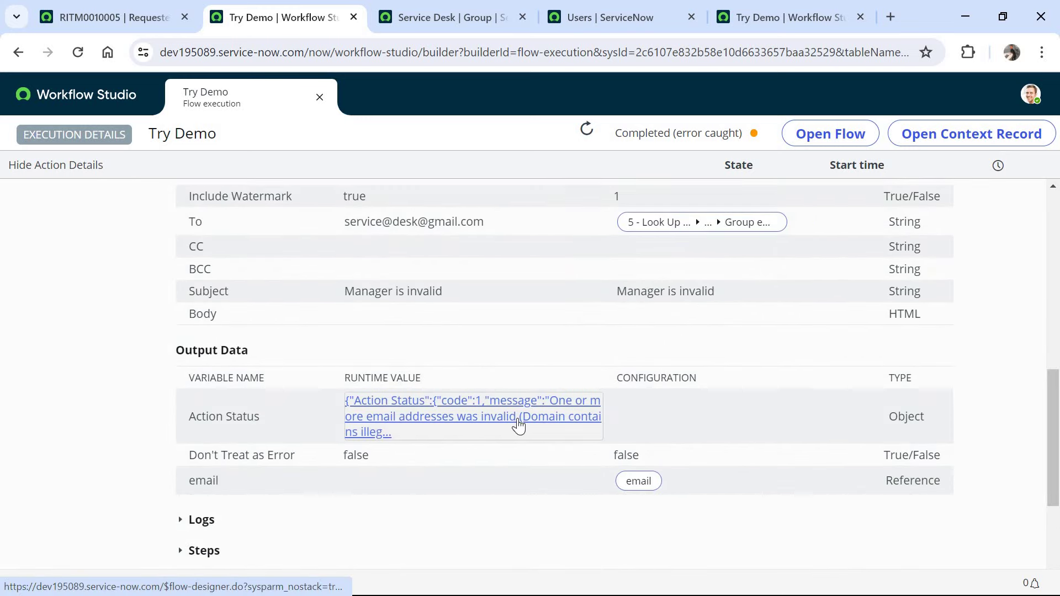
scroll(504, 287, up, 5)
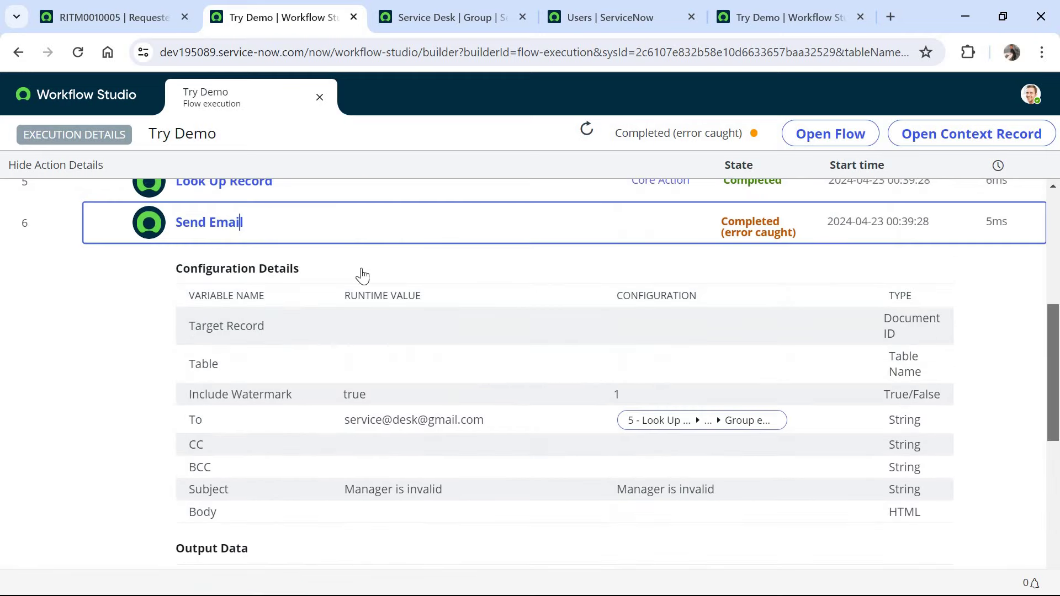
click(474, 291)
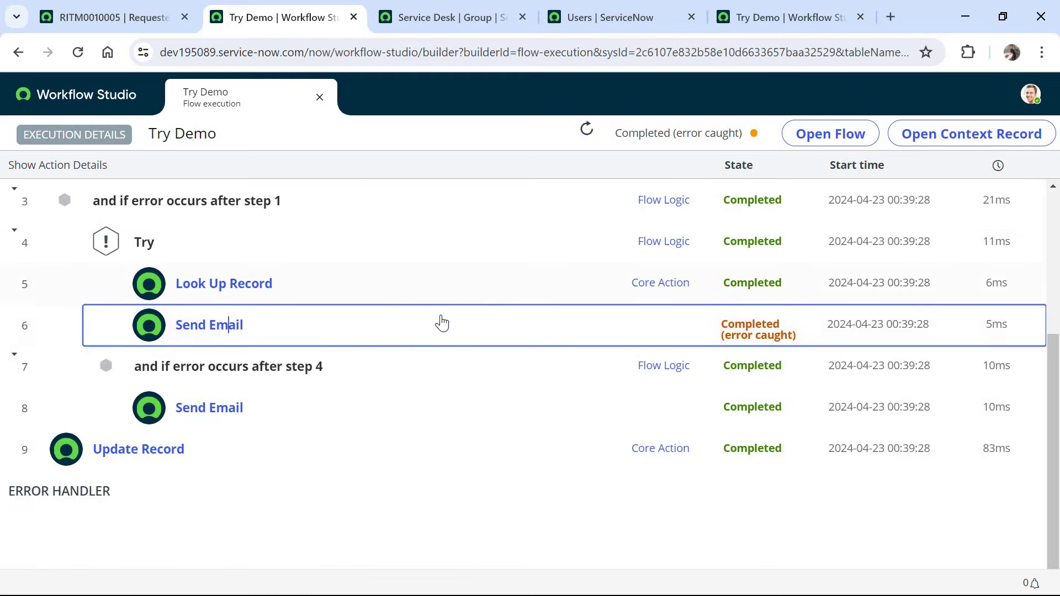
- Check fallback email step 8 and Update Record step 9 setting state=3 on sc_req_item
click(236, 407)
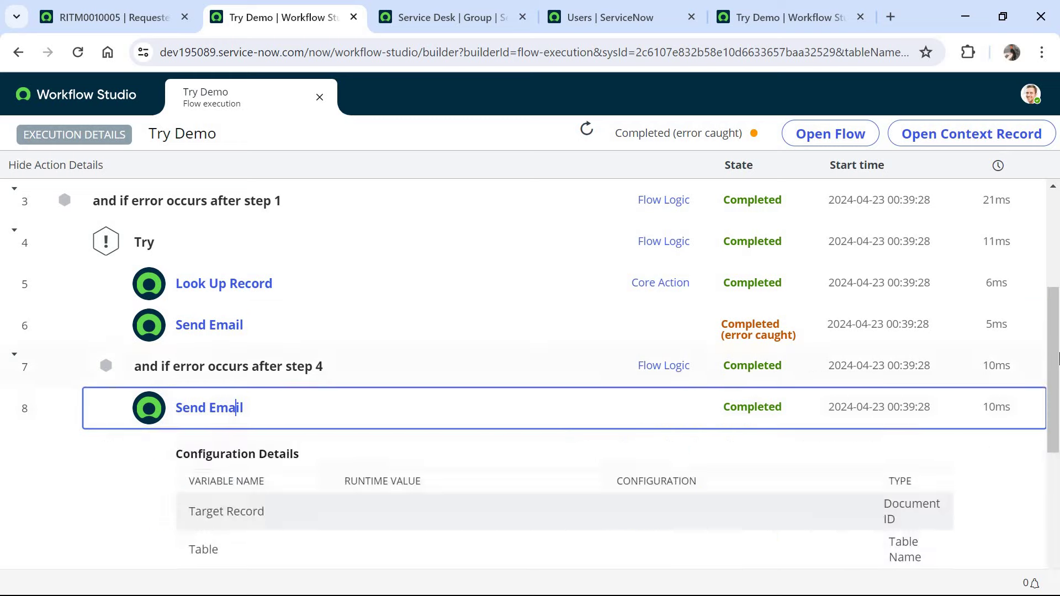
scroll(484, 469, down, 6)
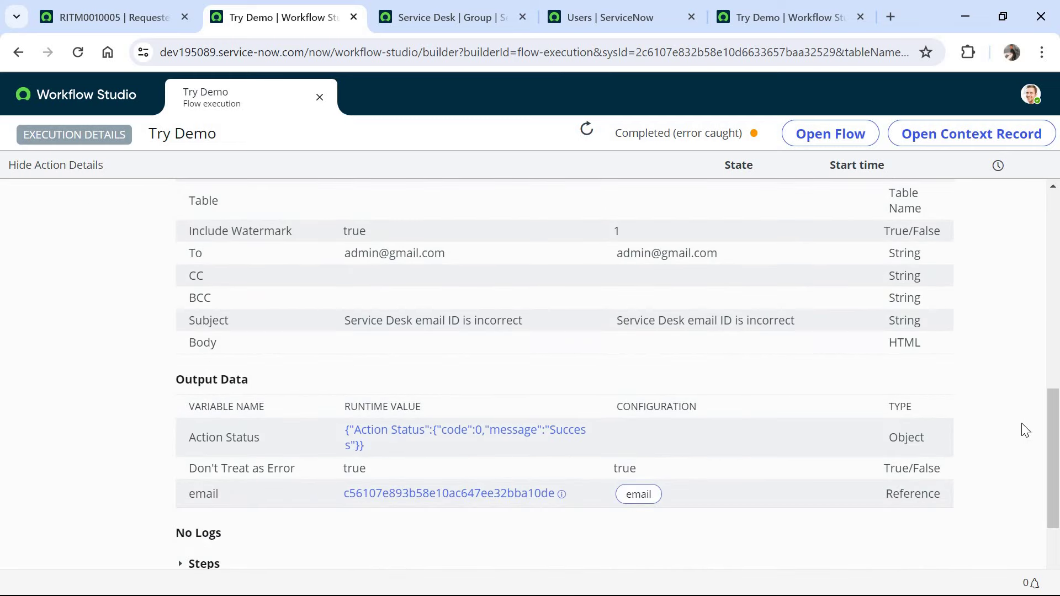
scroll(946, 421, down, 3)
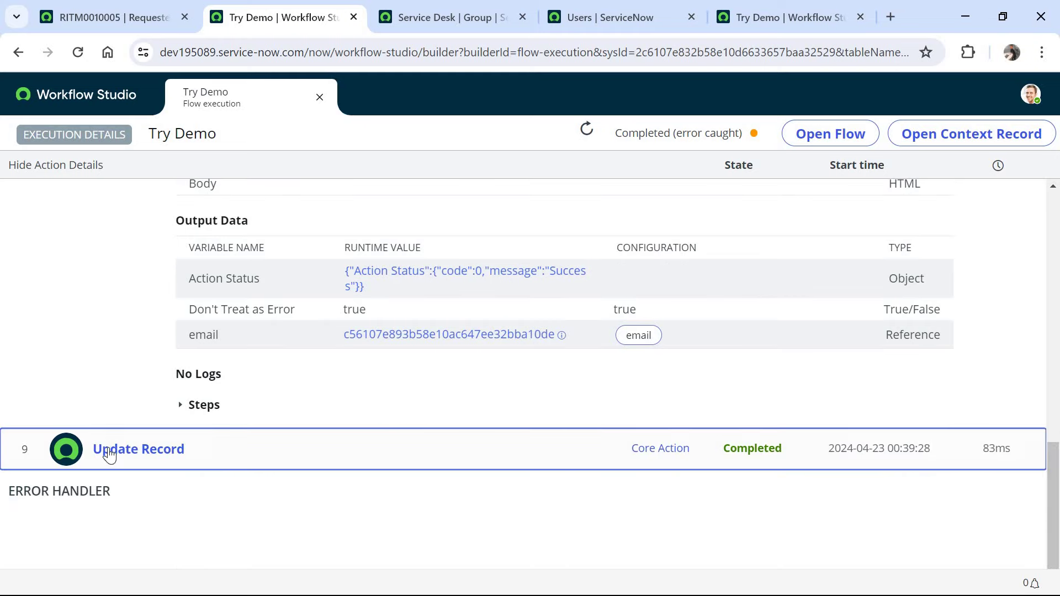
click(110, 454)
scroll(1059, 516, down, 7)
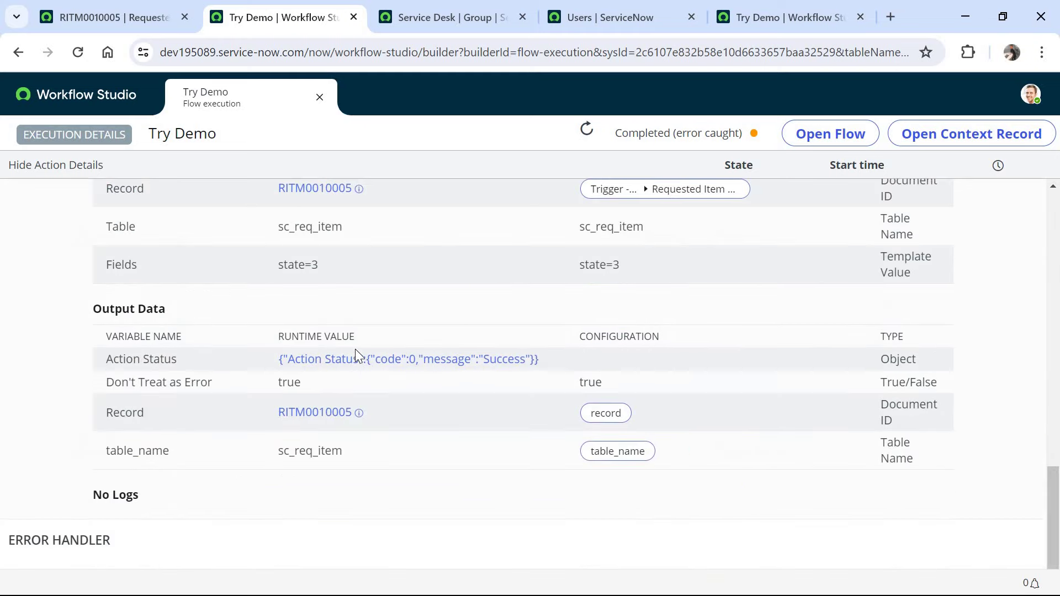